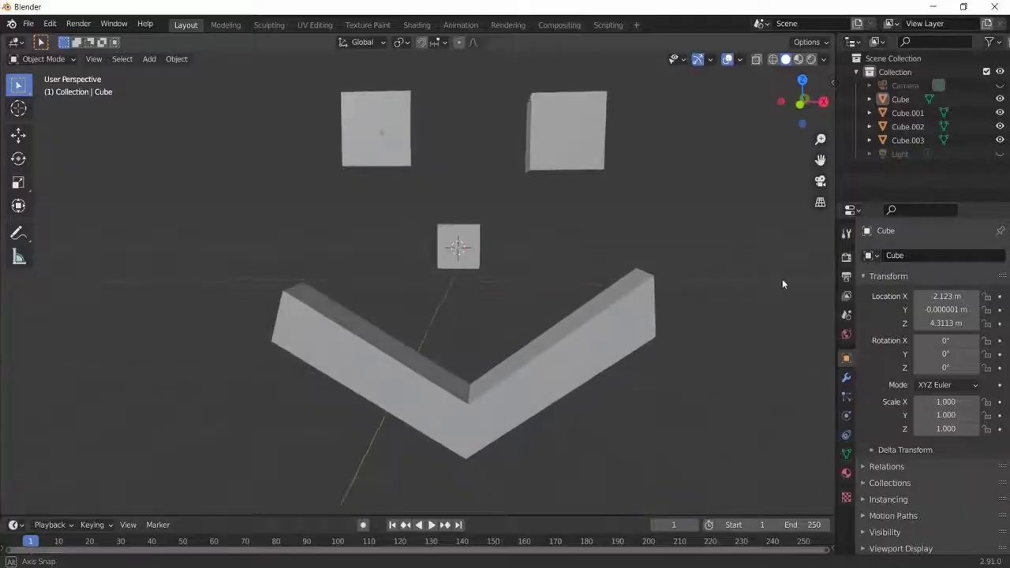
Step: Orbit the view around the smiley face built from cubes
{"action": "middle_click_drag", "start_coordinate": [782, 280], "coordinate": [683, 289]}
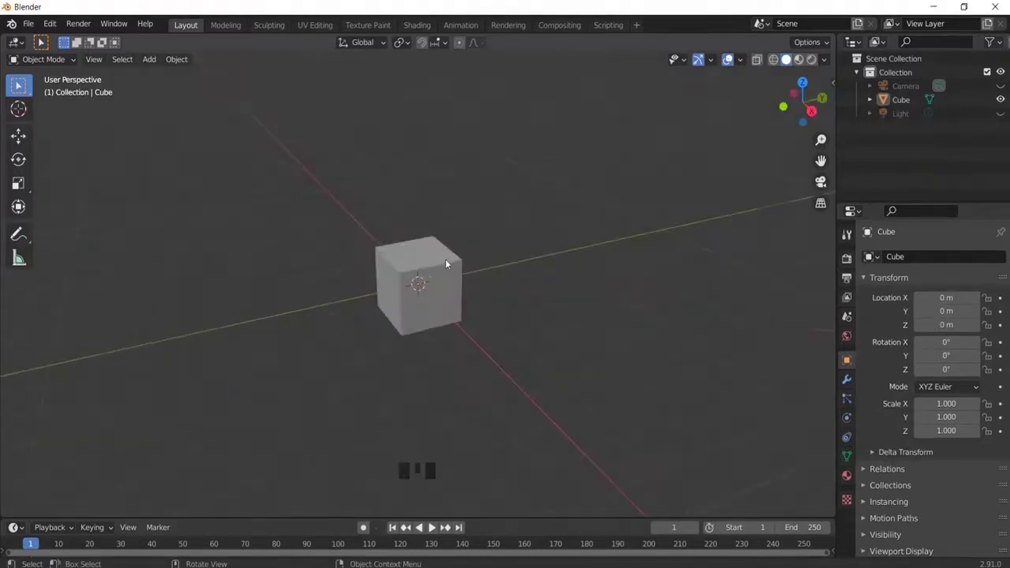
Step: Try moving, scaling and rotating the default cube, cancelling each transform
{"action": "left_click", "coordinate": [447, 268]}
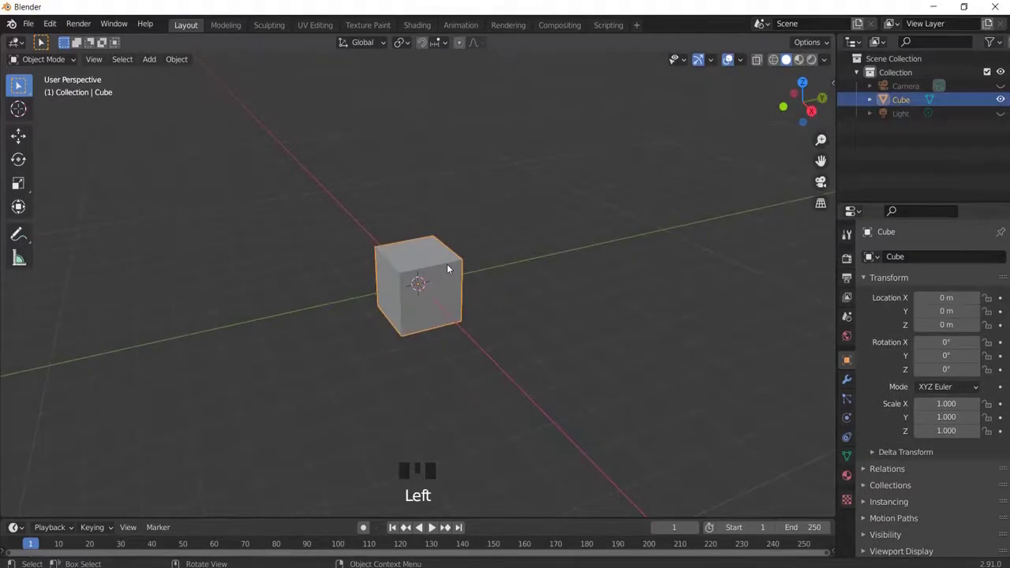
{"action": "key", "text": "g"}
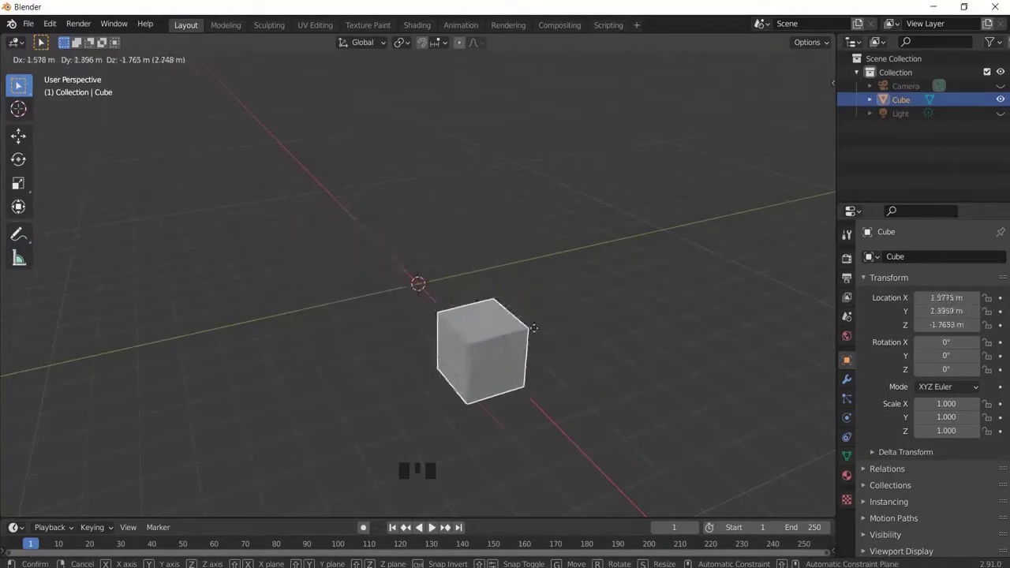
{"action": "right_click", "coordinate": [466, 223]}
{"action": "key", "text": "s"}
{"action": "right_click", "coordinate": [619, 194]}
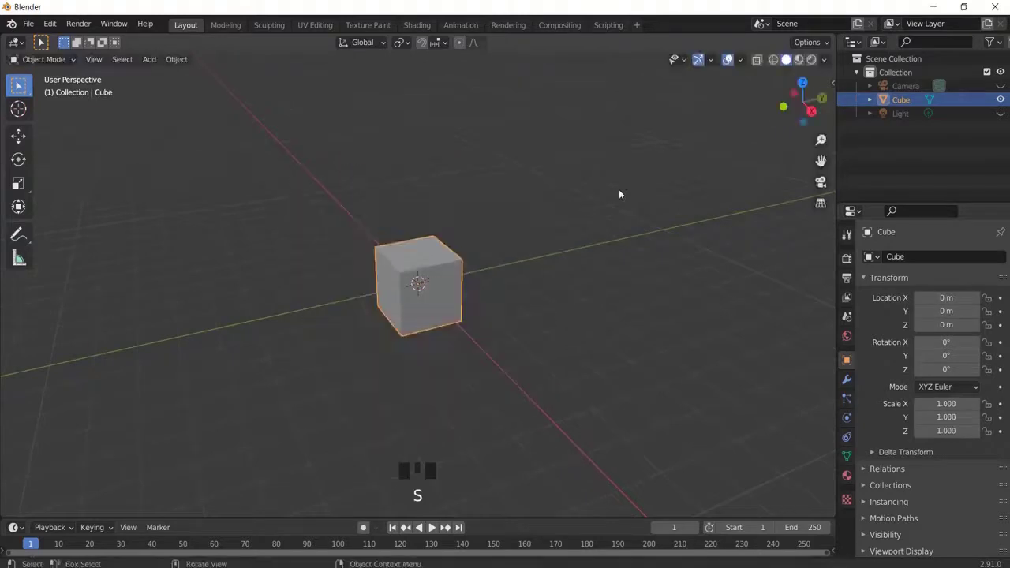
{"action": "key", "text": "r"}
{"action": "right_click", "coordinate": [625, 237]}
Step: Stretch the cube's vertices in Edit Mode, undo it, then delete the cube
{"action": "key", "text": "Tab"}
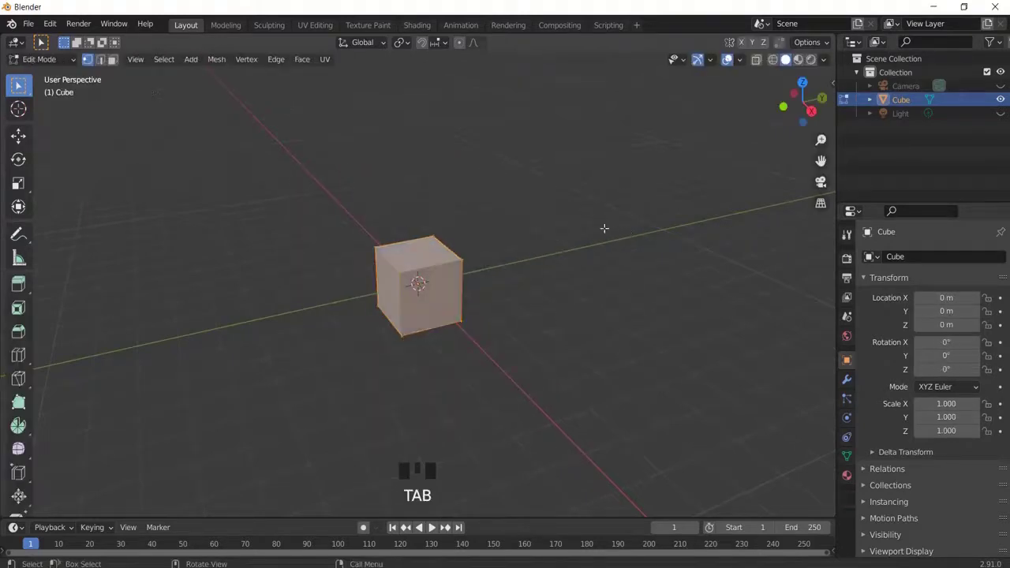
{"action": "left_click_drag", "start_coordinate": [507, 286], "coordinate": [509, 286]}
{"action": "key", "text": "g"}
{"action": "right_click", "coordinate": [578, 244]}
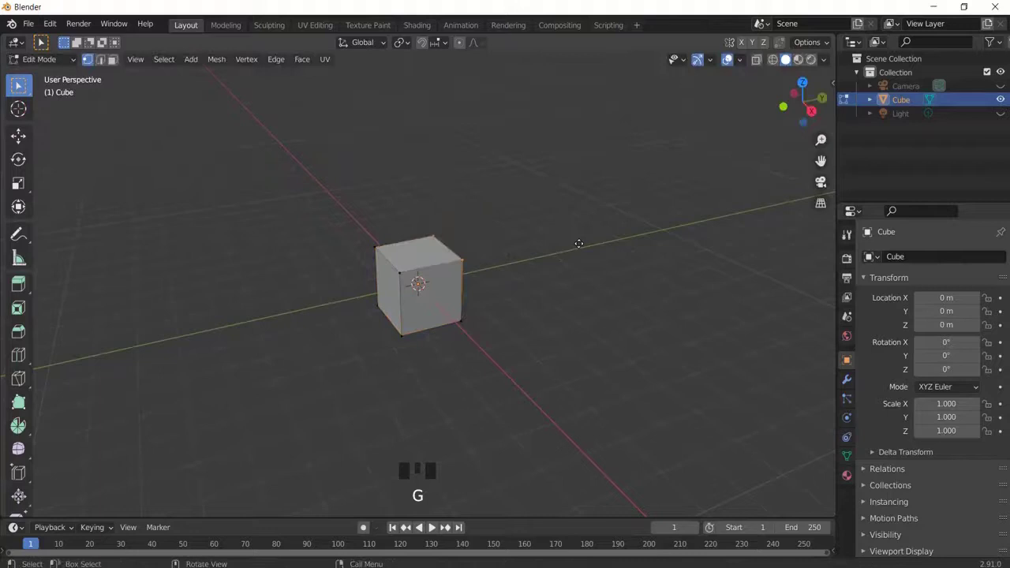
{"action": "key", "text": "g"}
{"action": "left_click", "coordinate": [300, 303]}
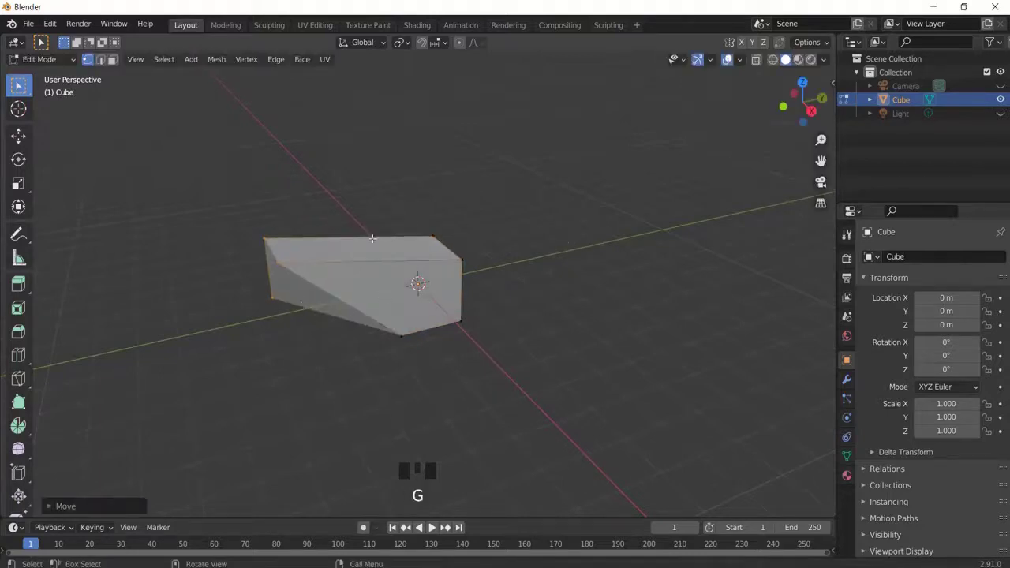
{"action": "key", "text": "ctrl+z"}
{"action": "key", "text": "Tab"}
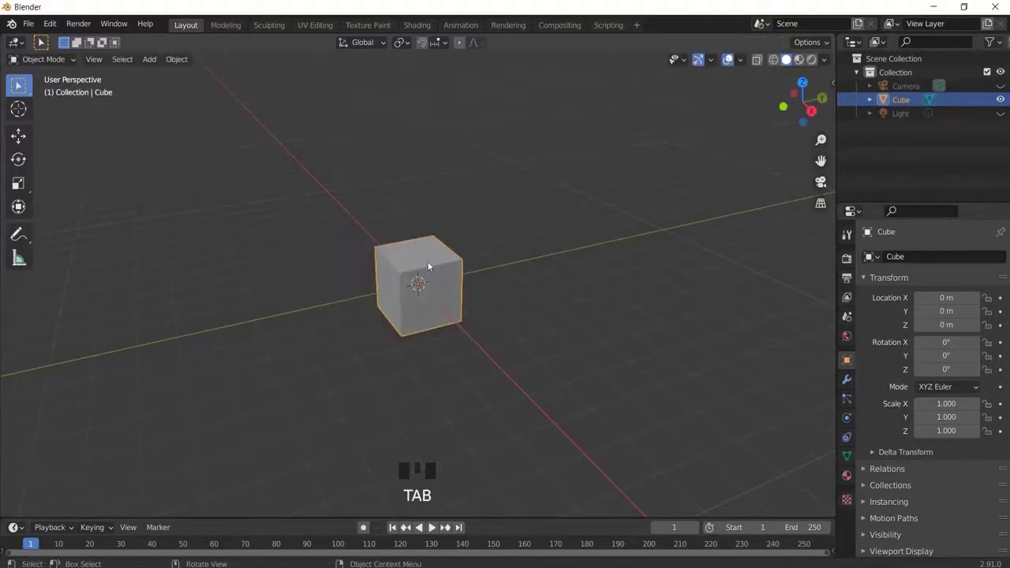
{"action": "key", "text": "Delete"}
Step: Add a Suzanne monkey head mesh, view it from the front, zoom in and orbit around it
{"action": "key", "text": "shift+a"}
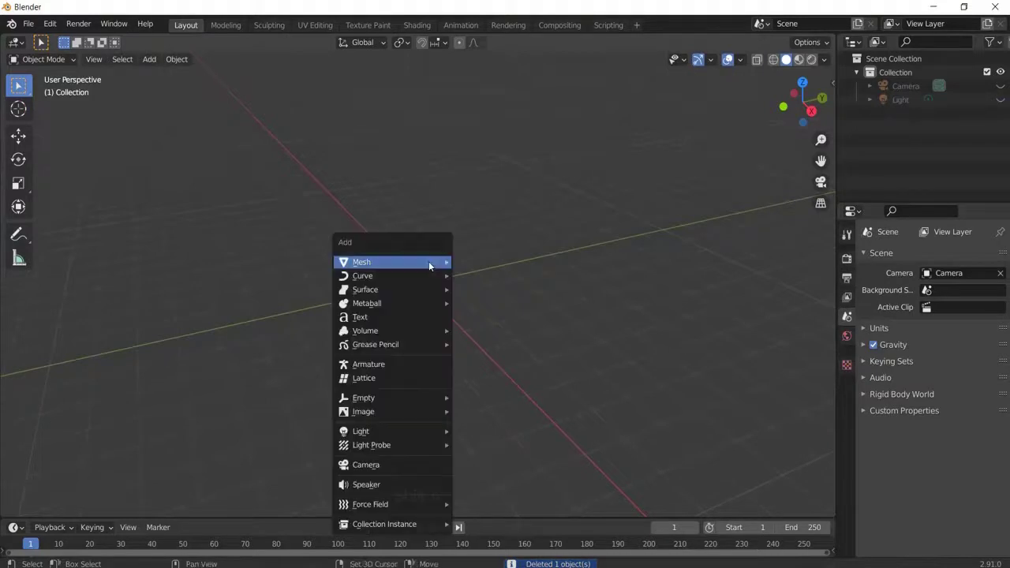
{"action": "mouse_move", "coordinate": [429, 261]}
{"action": "left_click", "coordinate": [483, 392]}
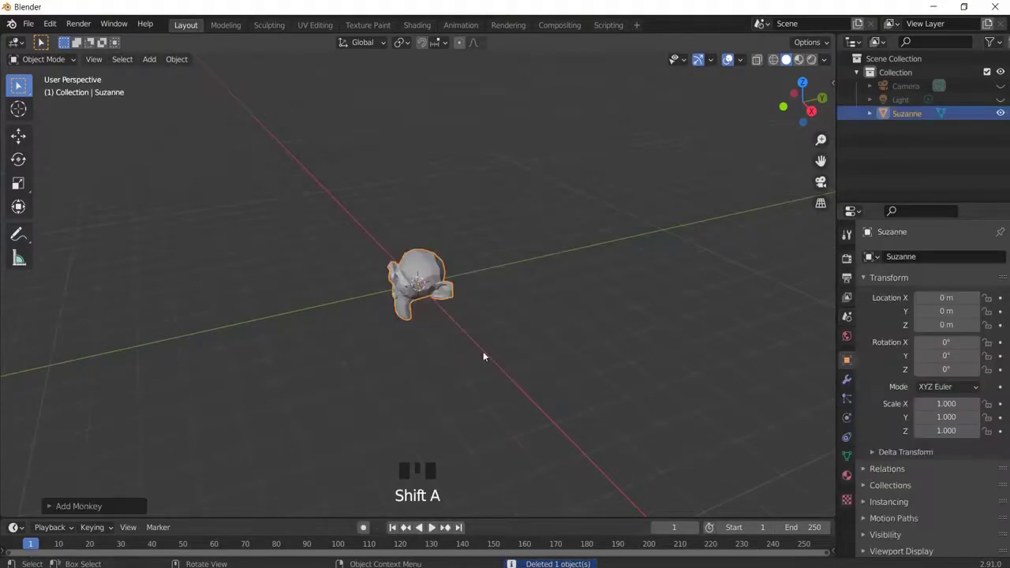
{"action": "key", "text": "KP_1"}
{"action": "scroll", "coordinate": [451, 325], "scroll_direction": "up", "scroll_amount": 7}
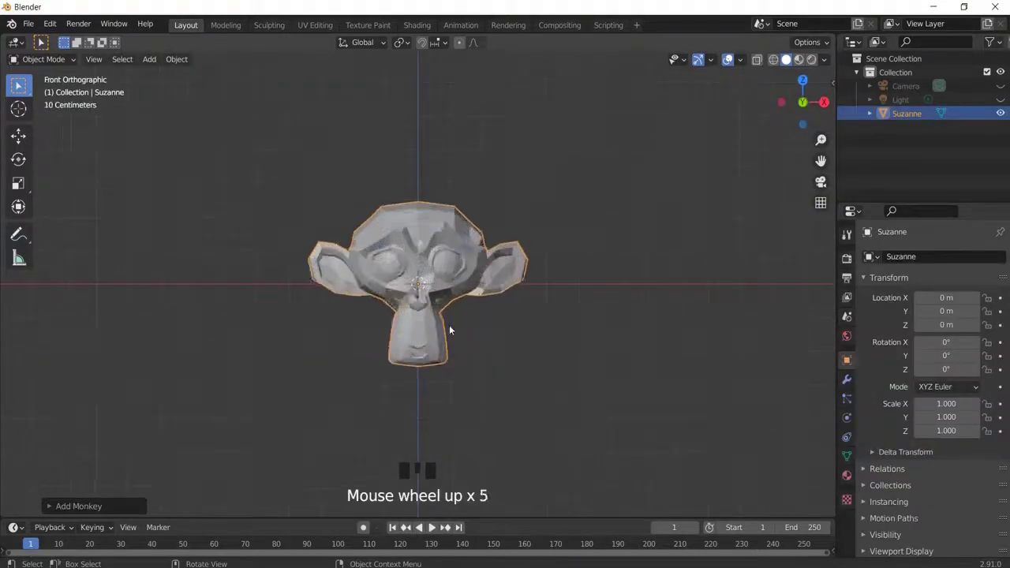
{"action": "mouse_move", "coordinate": [550, 281]}
{"action": "middle_mouse_down"}
{"action": "mouse_move", "coordinate": [521, 303]}
{"action": "mouse_move", "coordinate": [517, 339]}
{"action": "mouse_move", "coordinate": [604, 314]}
{"action": "mouse_move", "coordinate": [585, 264]}
{"action": "mouse_move", "coordinate": [546, 287]}
{"action": "mouse_move", "coordinate": [555, 303]}
{"action": "mouse_move", "coordinate": [539, 292]}
{"action": "mouse_move", "coordinate": [548, 282]}
{"action": "middle_mouse_up"}
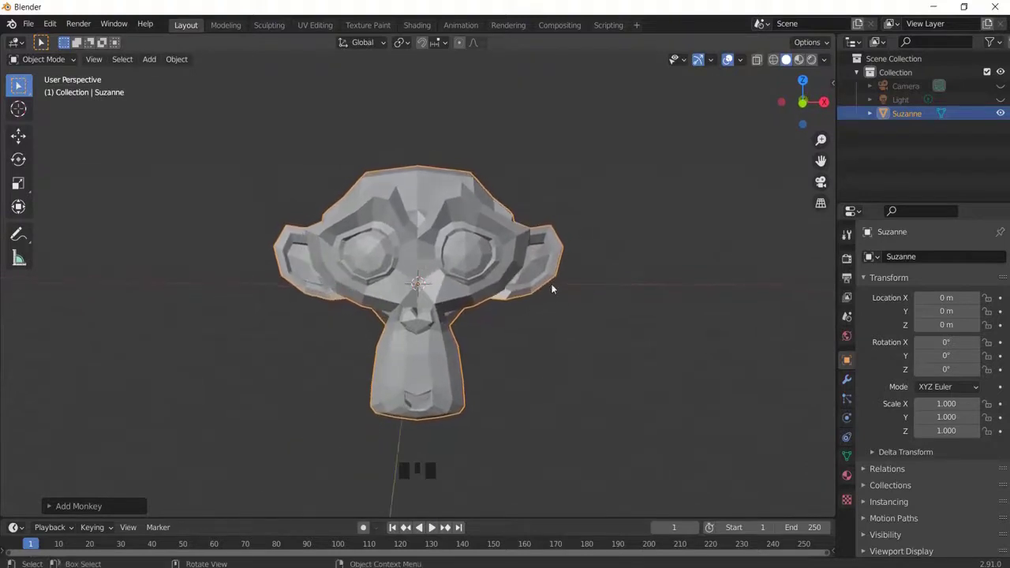
{"action": "middle_click_drag", "start_coordinate": [397, 254], "coordinate": [468, 322]}
Step: Apply Quick Smoke to Suzanne, set its flow type to Fire, and orbit the simulation
{"action": "key", "text": "F3"}
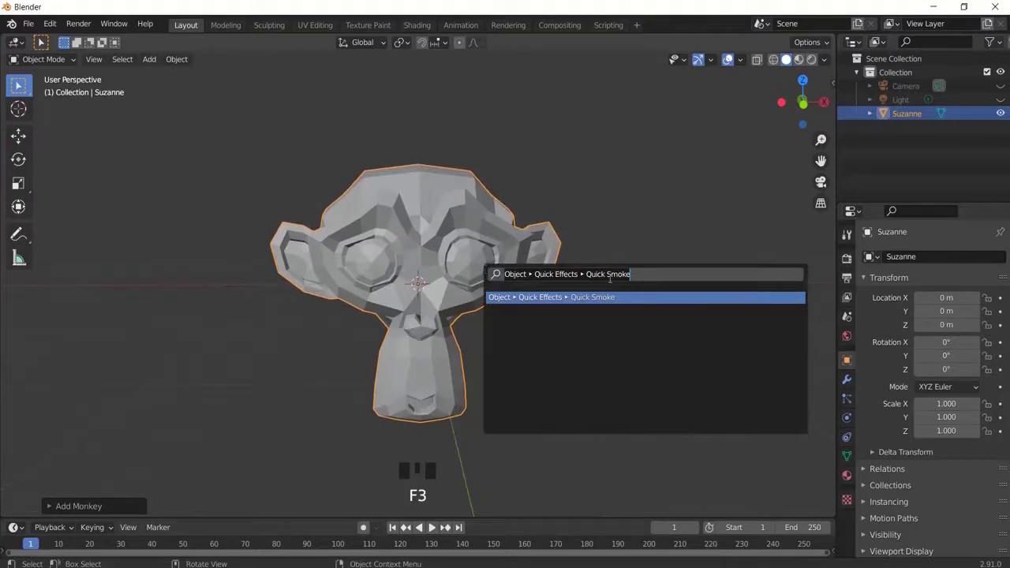
{"action": "left_click", "coordinate": [594, 298]}
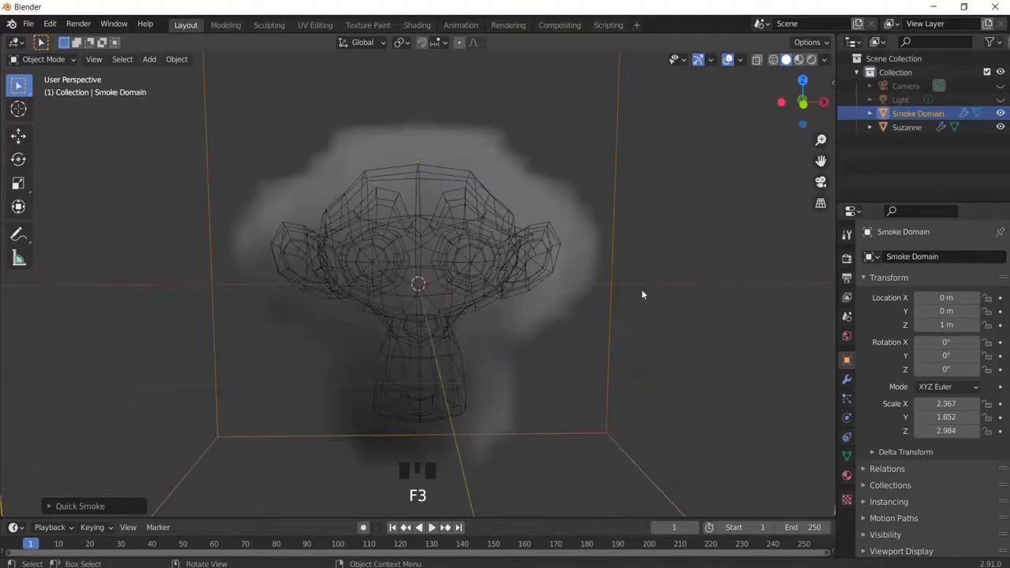
{"action": "left_click", "coordinate": [509, 276]}
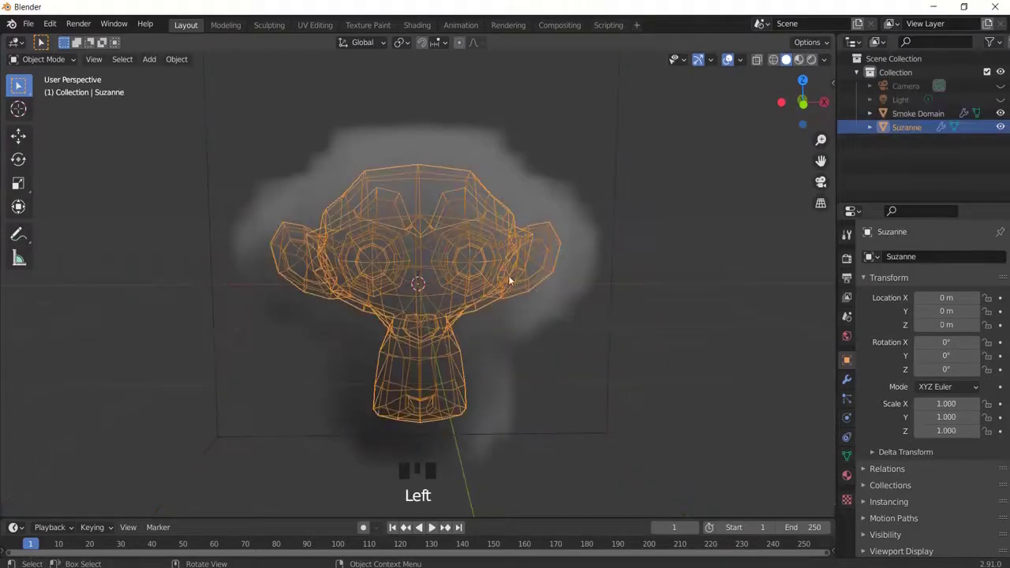
{"action": "left_click", "coordinate": [850, 420]}
{"action": "left_click", "coordinate": [935, 460]}
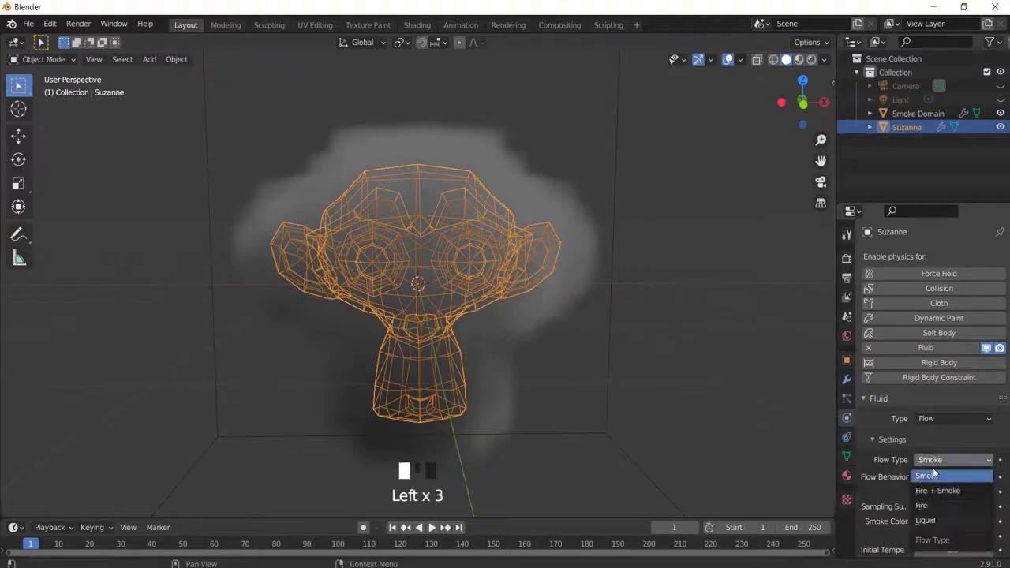
{"action": "left_click", "coordinate": [934, 507]}
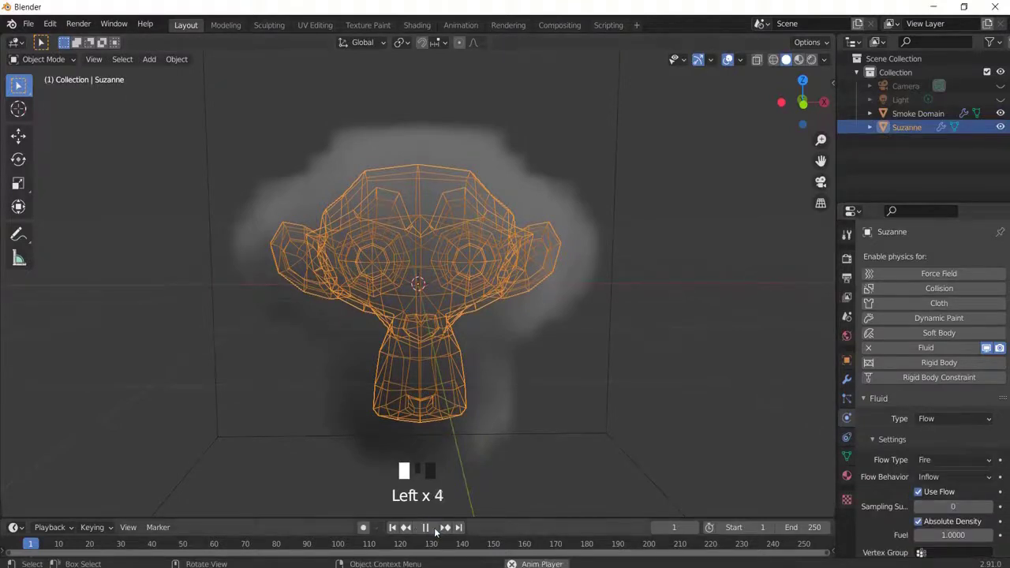
{"action": "middle_click_drag", "start_coordinate": [702, 309], "coordinate": [457, 444]}
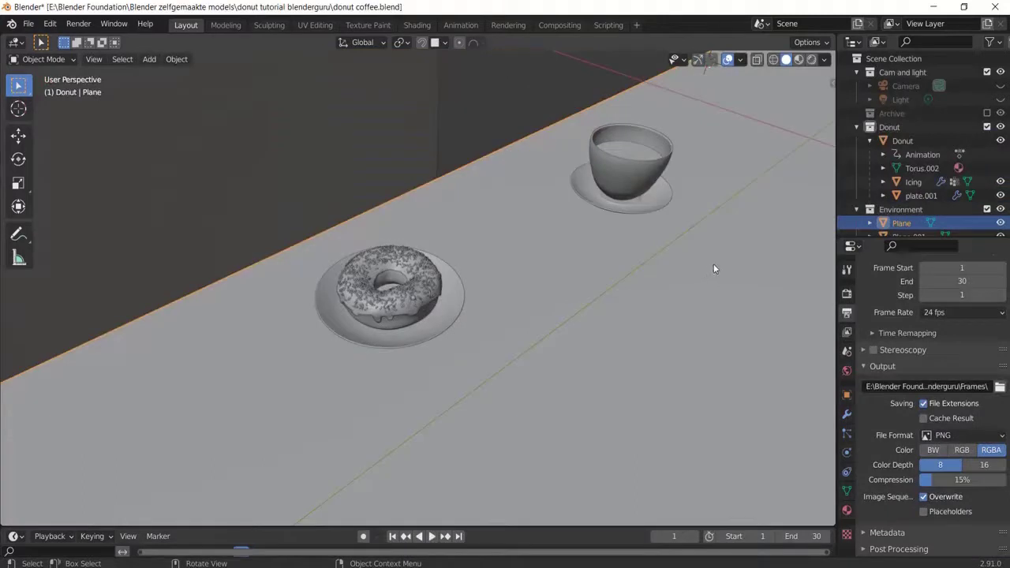
{"action": "middle_click_drag", "start_coordinate": [717, 264], "coordinate": [478, 296]}
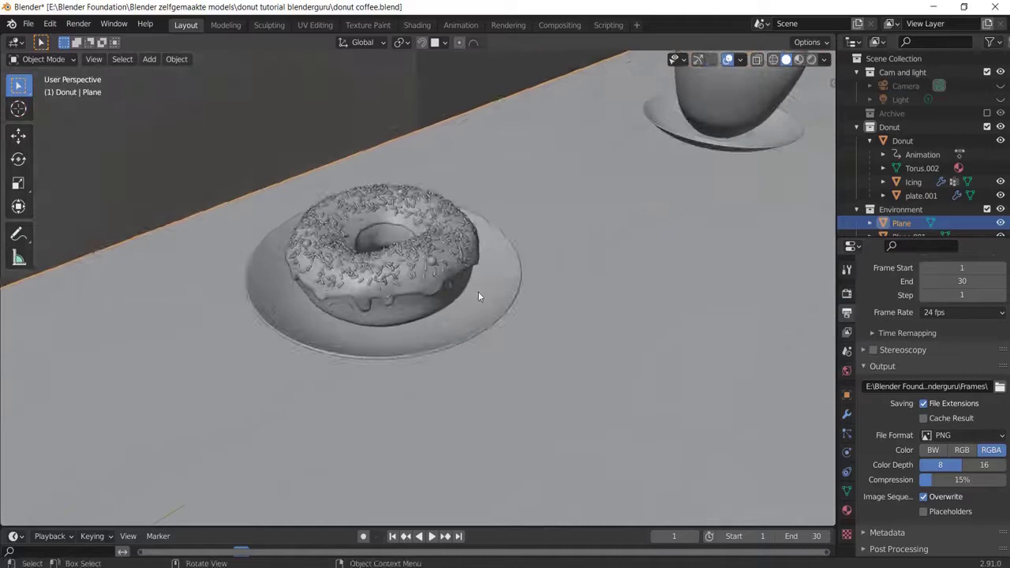
{"action": "middle_click_drag", "start_coordinate": [574, 244], "coordinate": [584, 250]}
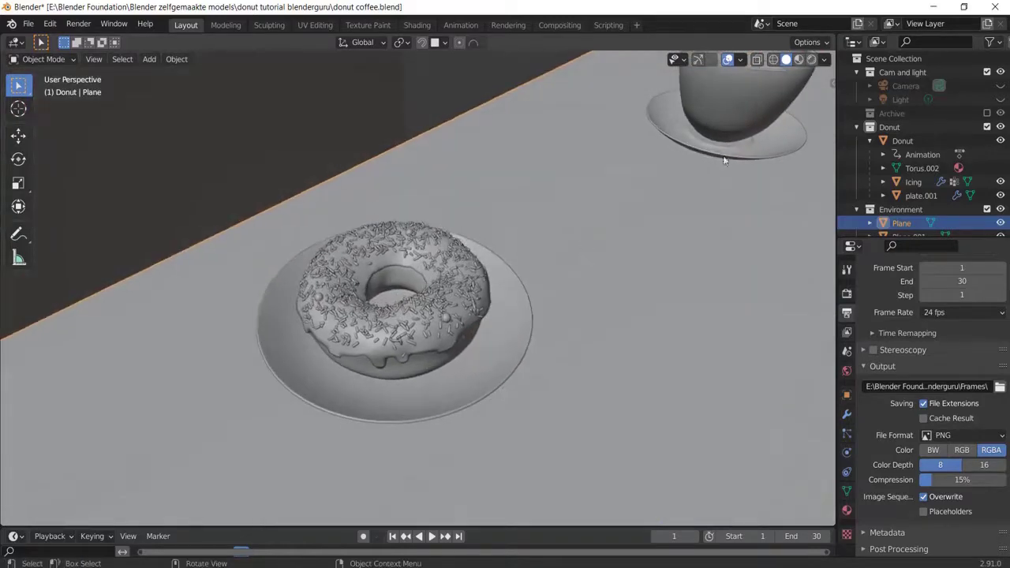
{"action": "left_click", "coordinate": [802, 60]}
{"action": "mouse_move", "coordinate": [648, 201]}
{"action": "middle_mouse_down"}
{"action": "mouse_move", "coordinate": [613, 215]}
{"action": "mouse_move", "coordinate": [658, 193]}
{"action": "middle_mouse_up"}
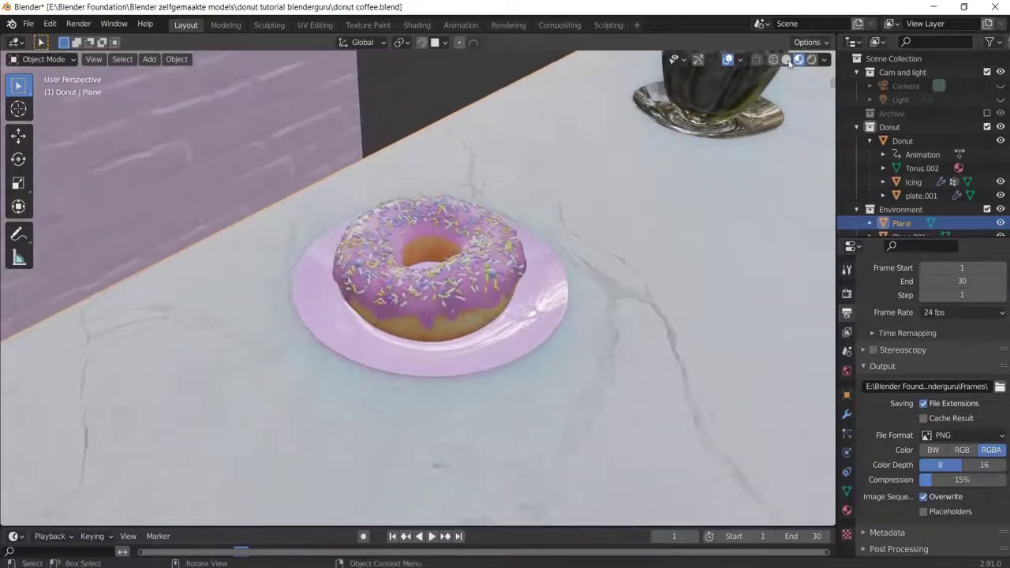
{"action": "left_click", "coordinate": [787, 60]}
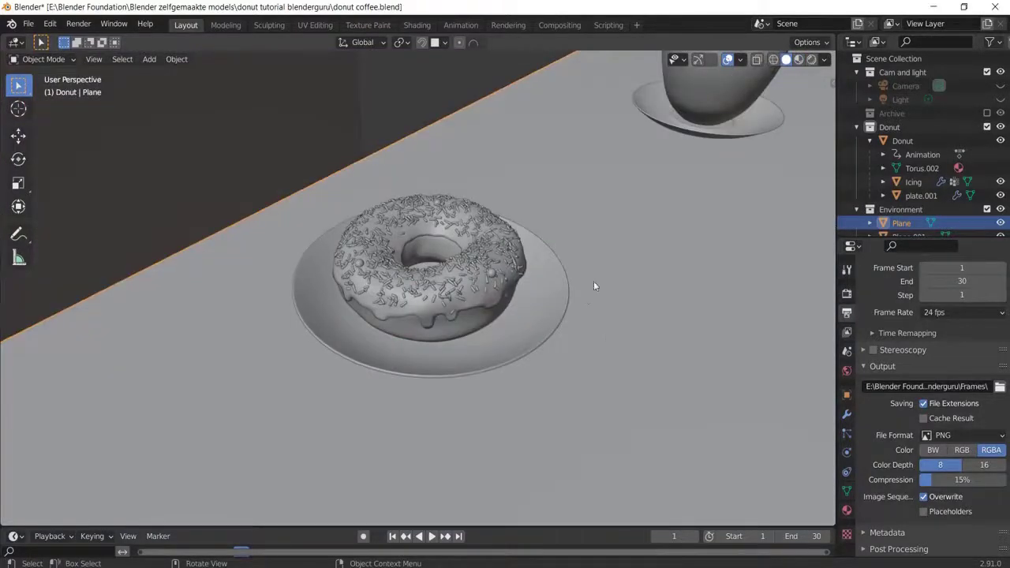
{"action": "middle_click_drag", "start_coordinate": [594, 286], "coordinate": [577, 305]}
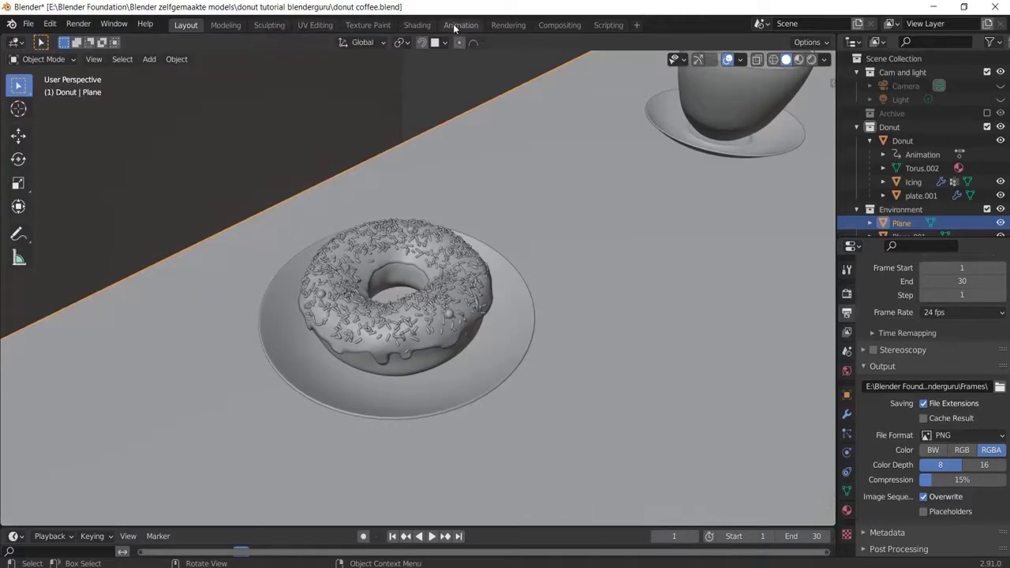
{"action": "middle_click_drag", "start_coordinate": [634, 244], "coordinate": [602, 241]}
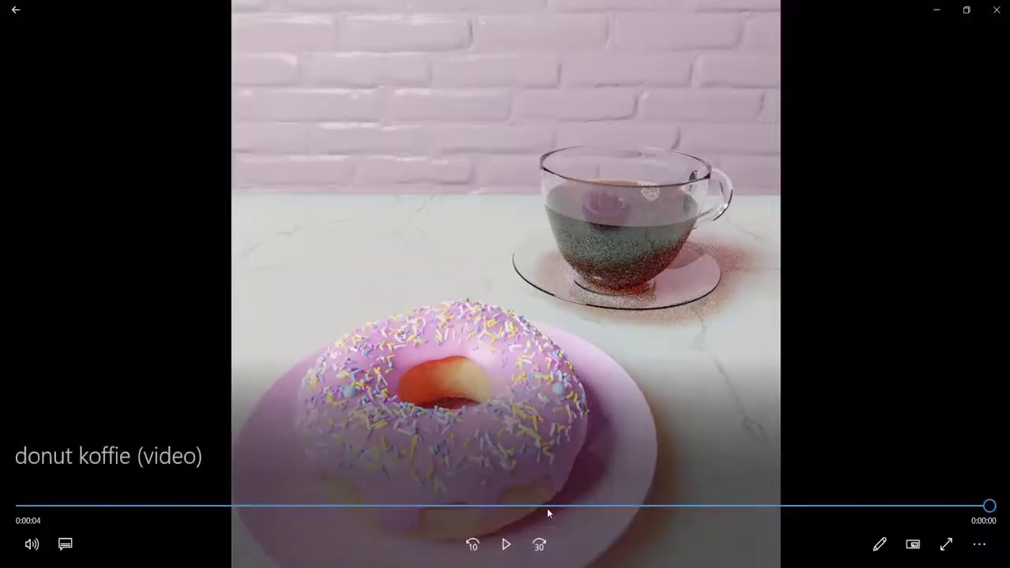
Step: Replay the rendered donut koffie video, then orbit around the donut in Blender
{"action": "left_click", "coordinate": [507, 544]}
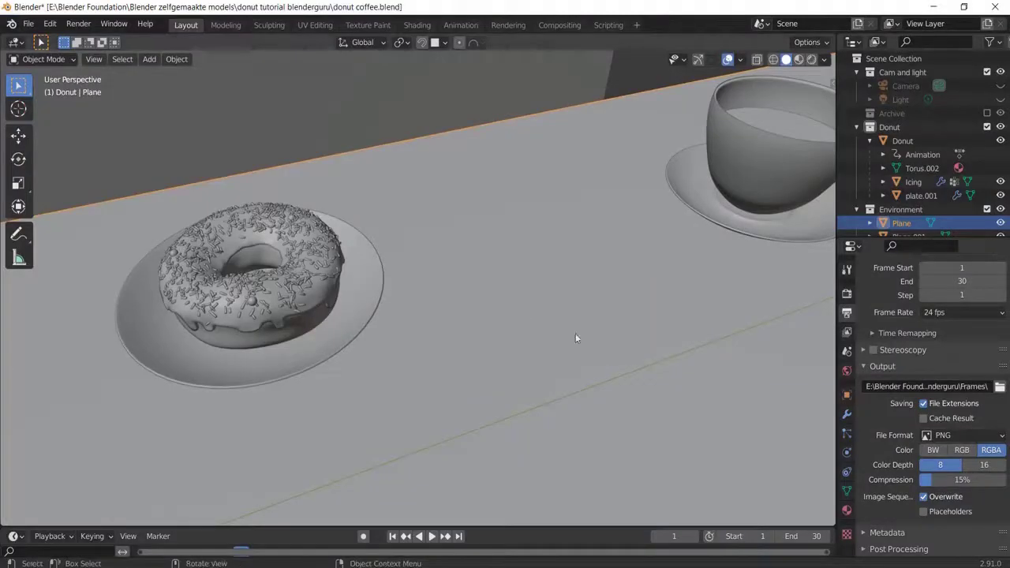
{"action": "middle_click_drag", "start_coordinate": [576, 333], "coordinate": [521, 329]}
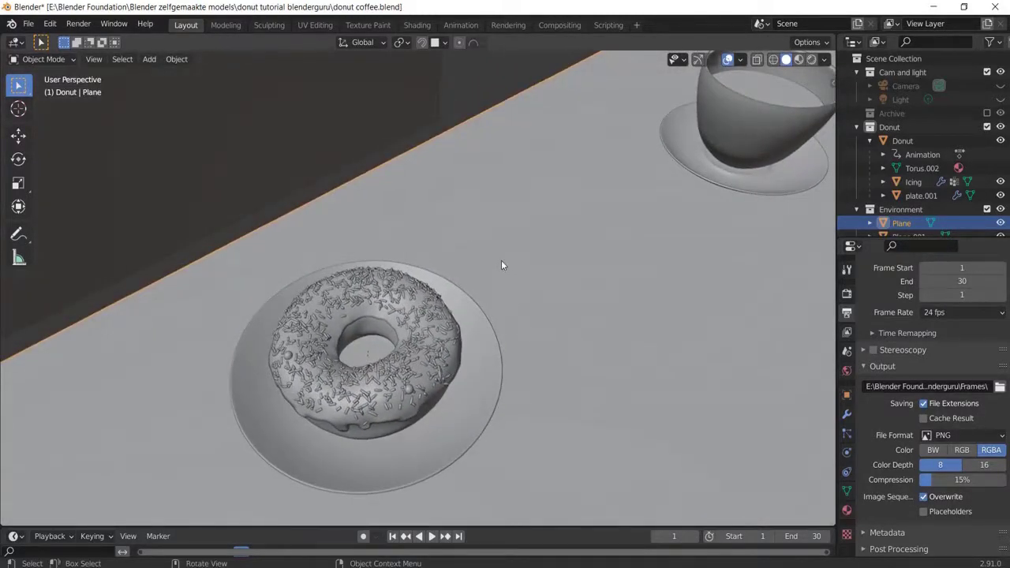
Step: Tilt the view lower over the donut on its plate and the coffee cup
{"action": "middle_click_drag", "start_coordinate": [469, 287], "coordinate": [450, 296]}
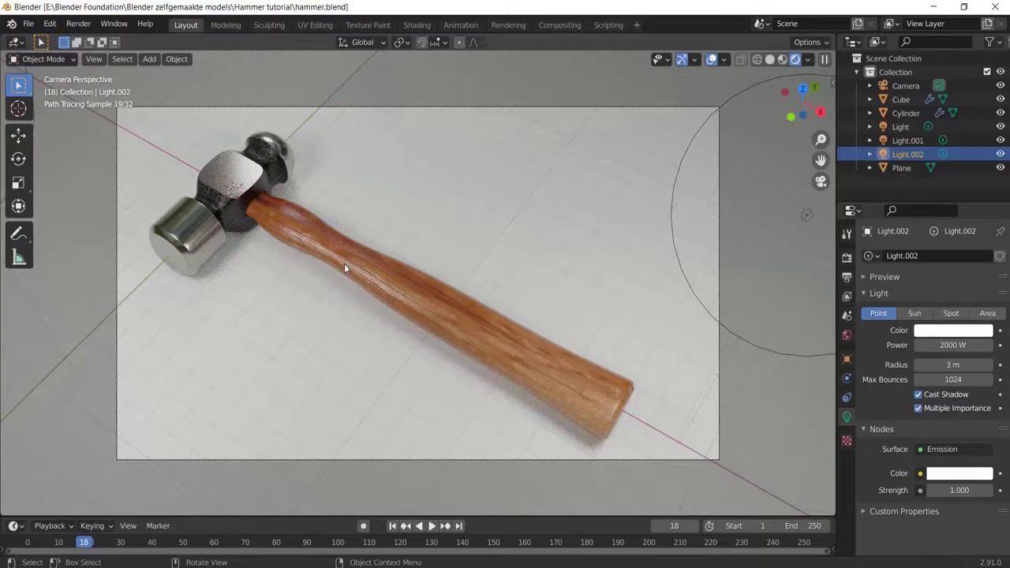
Step: Switch the hammer to Material Preview shading and select its head and handle
{"action": "left_click", "coordinate": [782, 59]}
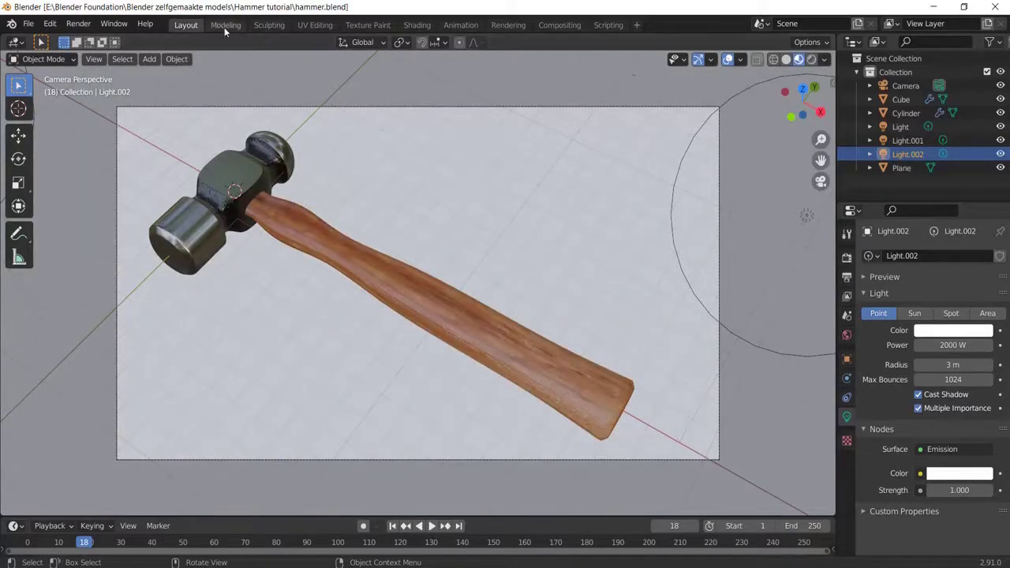
{"action": "left_click", "coordinate": [212, 194]}
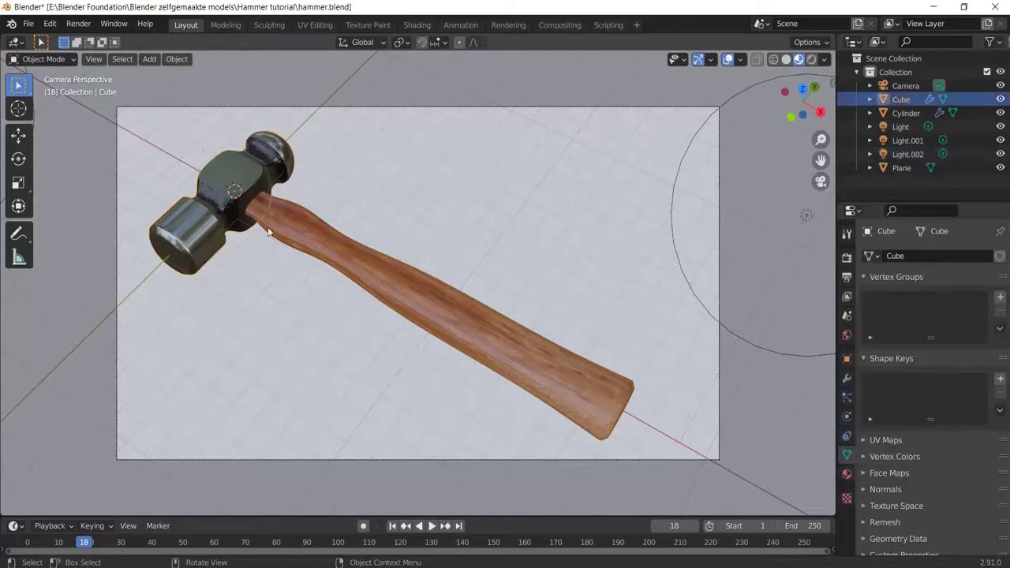
{"action": "left_click", "coordinate": [308, 235]}
{"action": "middle_click_drag", "start_coordinate": [622, 169], "coordinate": [588, 227]}
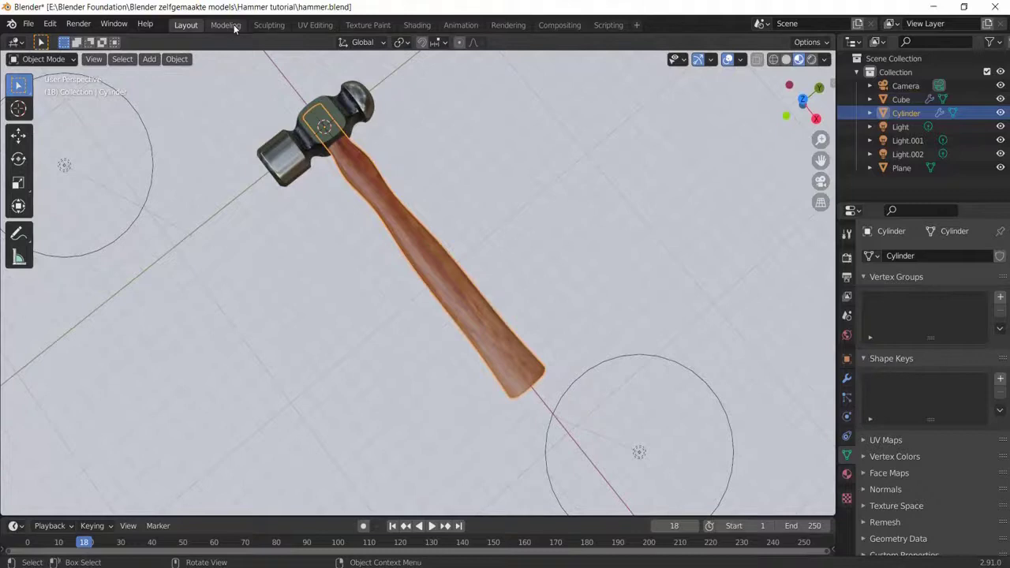
Step: Switch to Solid shading and reselect the hammer head and handle together
{"action": "left_click", "coordinate": [787, 60]}
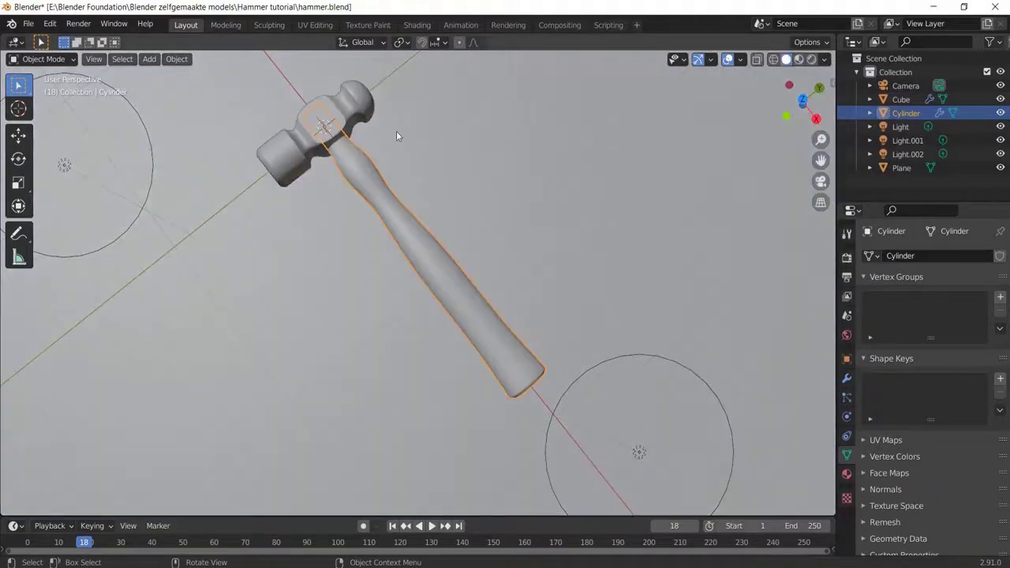
{"action": "left_click", "coordinate": [286, 158]}
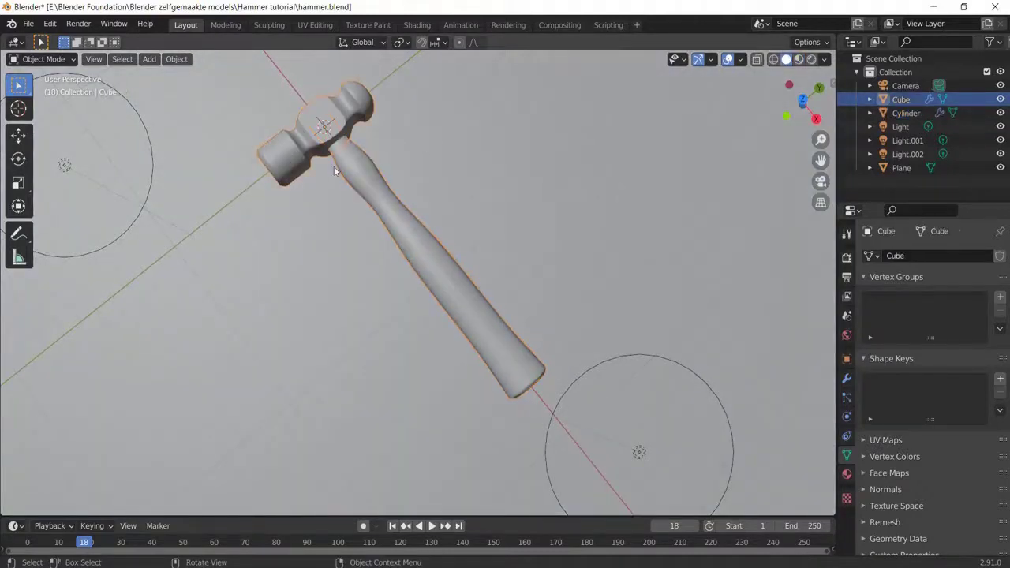
{"action": "left_click", "coordinate": [361, 172], "text": "shift"}
Step: Enter Edit Mode on the hammer and keep only the head selected
{"action": "middle_click_drag", "start_coordinate": [655, 138], "coordinate": [593, 160]}
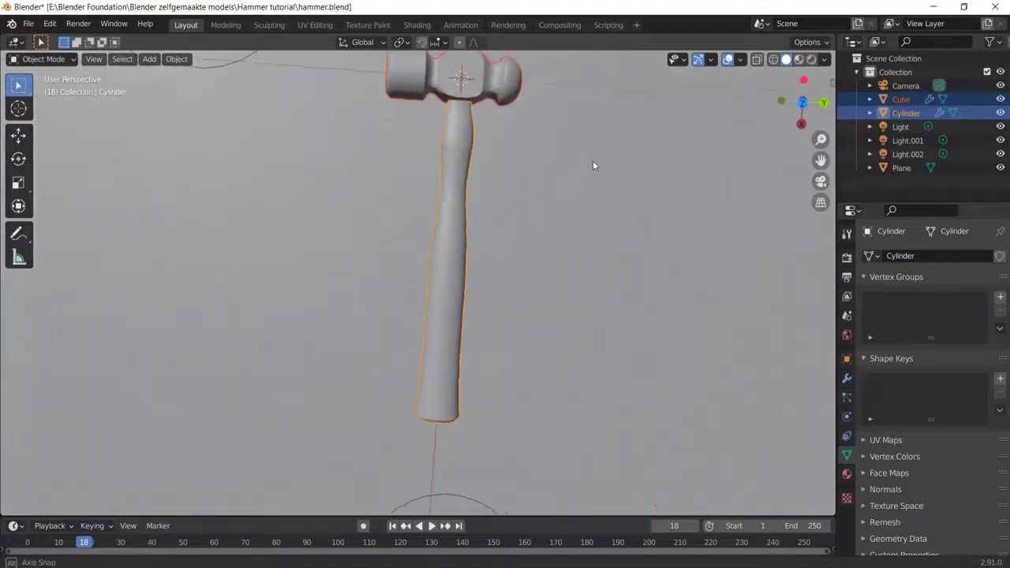
{"action": "key", "text": "Tab"}
{"action": "middle_click_drag", "start_coordinate": [545, 109], "coordinate": [542, 147], "text": "shift"}
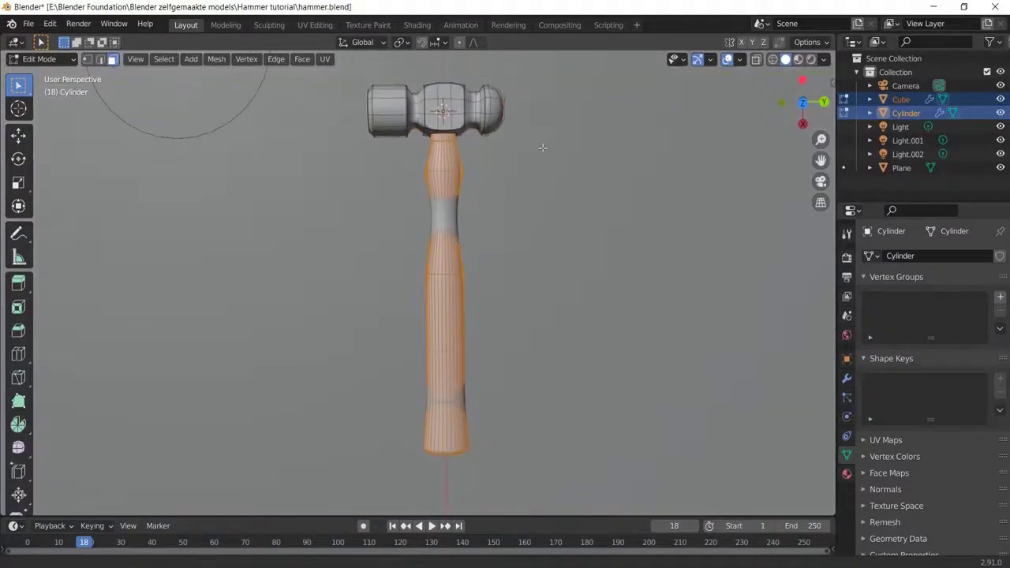
{"action": "middle_click_drag", "start_coordinate": [581, 119], "coordinate": [578, 128]}
{"action": "left_click", "coordinate": [499, 90]}
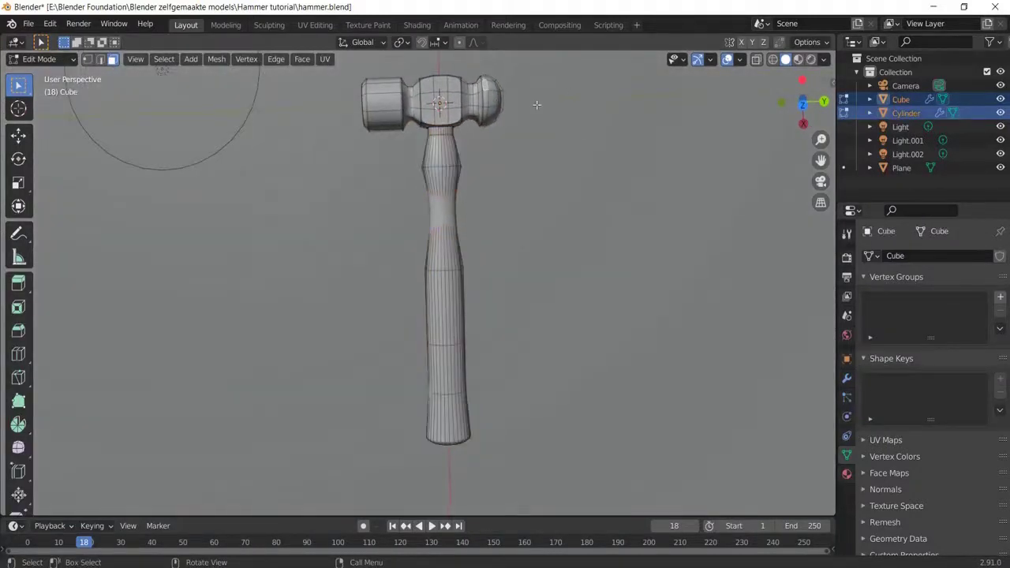
Step: Zoom in on the hammer head face-on and extrude its selected face
{"action": "scroll", "coordinate": [479, 90], "scroll_direction": "up", "scroll_amount": 2}
{"action": "middle_click_drag", "start_coordinate": [478, 90], "coordinate": [495, 284], "text": "shift"}
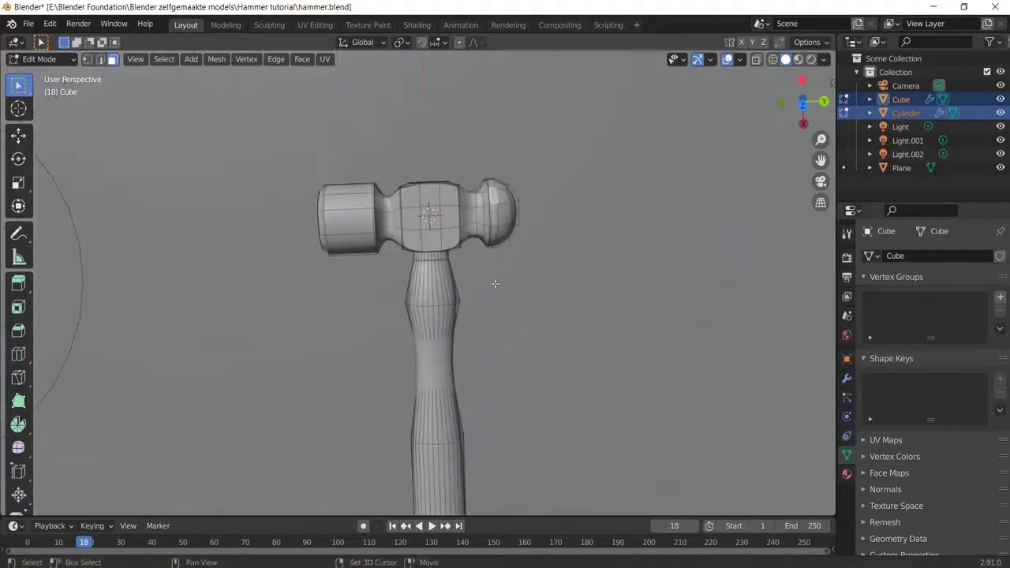
{"action": "scroll", "coordinate": [652, 183], "scroll_direction": "up", "scroll_amount": 2}
{"action": "middle_click_drag", "start_coordinate": [652, 183], "coordinate": [666, 225]}
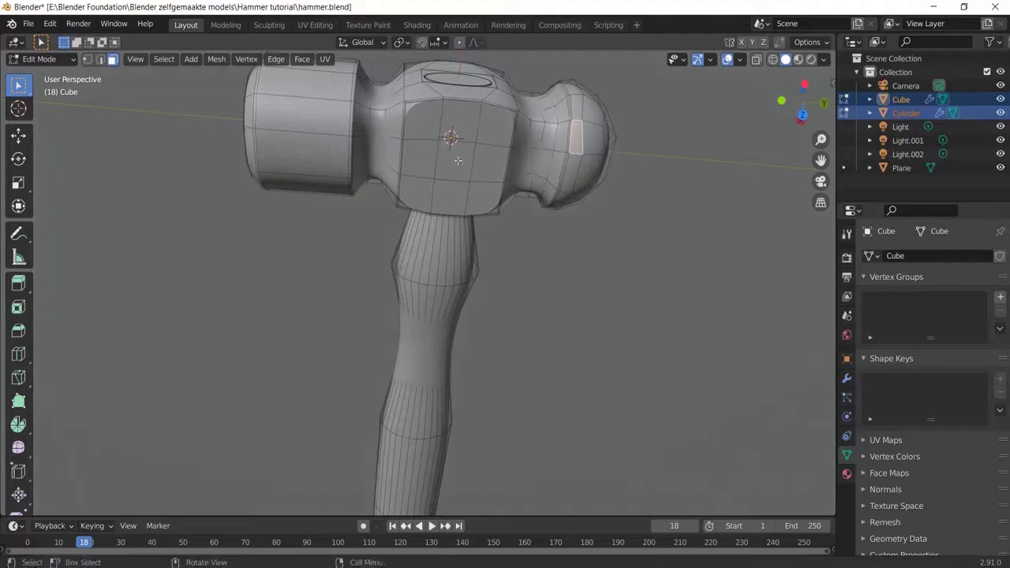
{"action": "key", "text": "e"}
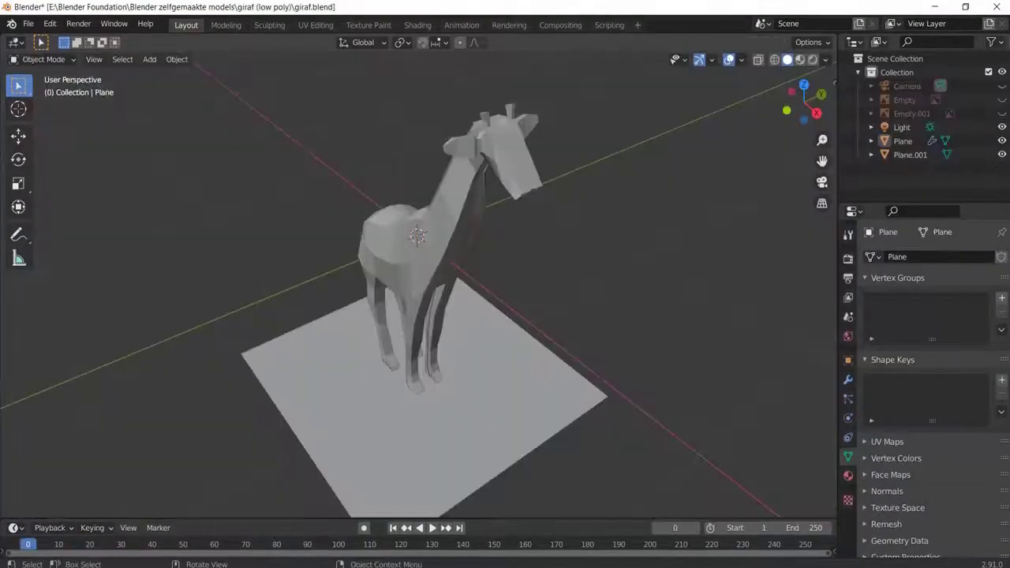
Step: View the low-poly giraffe in Material Preview, then in Solid shading, orbiting around it
{"action": "mouse_move", "coordinate": [729, 293]}
{"action": "middle_mouse_down"}
{"action": "mouse_move", "coordinate": [646, 266]}
{"action": "mouse_move", "coordinate": [576, 266]}
{"action": "mouse_move", "coordinate": [584, 289]}
{"action": "mouse_move", "coordinate": [664, 321]}
{"action": "mouse_move", "coordinate": [713, 313]}
{"action": "mouse_move", "coordinate": [753, 281]}
{"action": "mouse_move", "coordinate": [811, 264]}
{"action": "mouse_move", "coordinate": [695, 285]}
{"action": "middle_mouse_up"}
{"action": "left_click", "coordinate": [799, 59]}
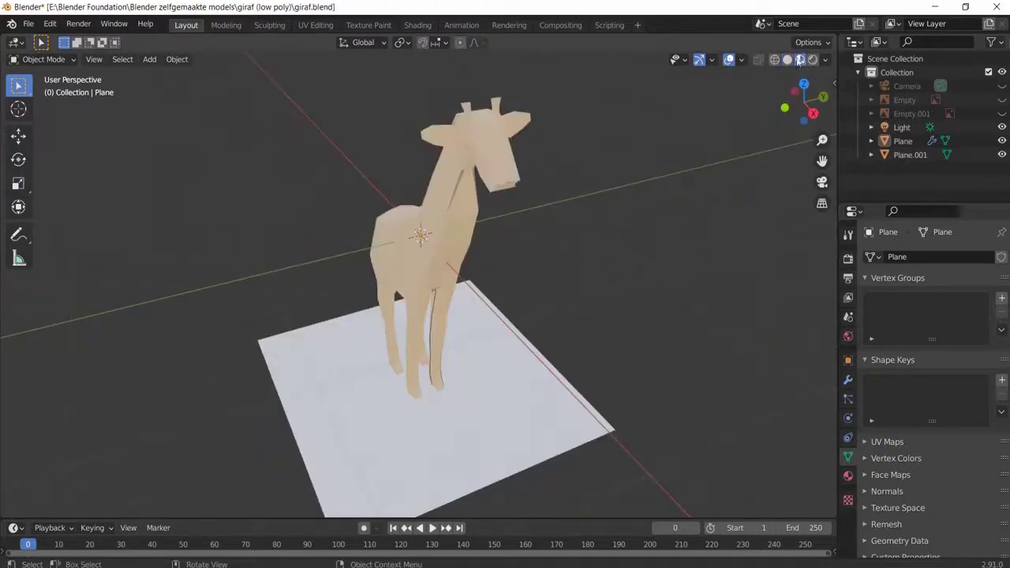
{"action": "middle_click_drag", "start_coordinate": [710, 134], "coordinate": [587, 147]}
{"action": "middle_click_drag", "start_coordinate": [682, 140], "coordinate": [564, 144]}
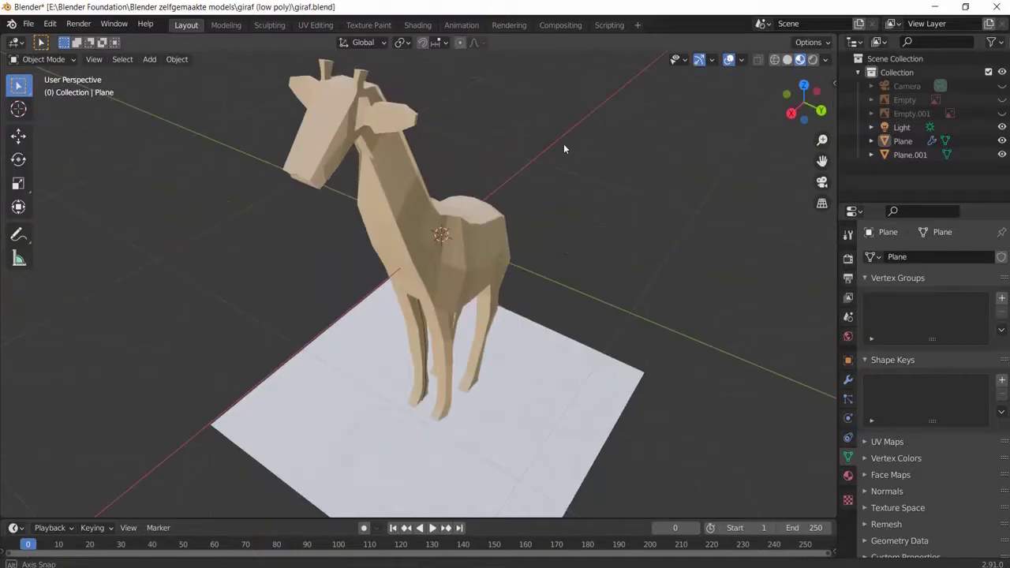
{"action": "left_click", "coordinate": [787, 60]}
{"action": "middle_click_drag", "start_coordinate": [538, 188], "coordinate": [647, 210]}
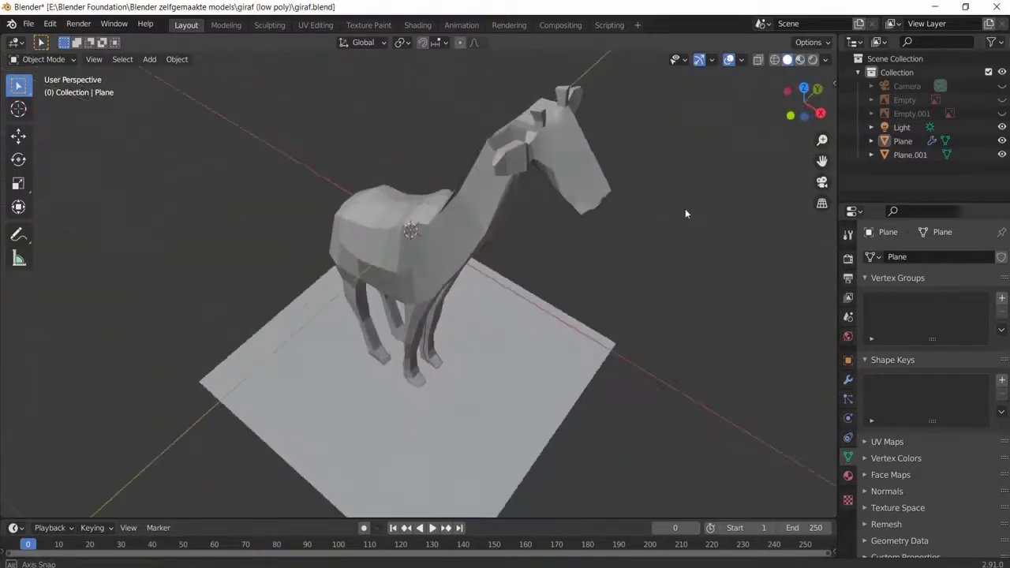
{"action": "middle_click_drag", "start_coordinate": [685, 213], "coordinate": [757, 181]}
Step: Show both giraffe reference images and compare the model in front and side views
{"action": "left_click_drag", "start_coordinate": [1002, 100], "coordinate": [1001, 114]}
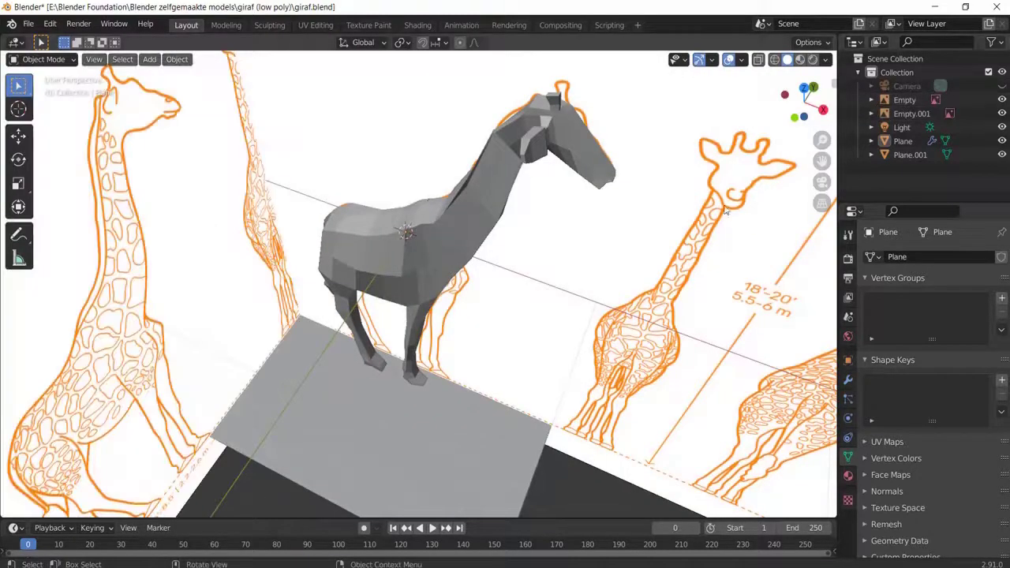
{"action": "scroll", "coordinate": [717, 203], "scroll_direction": "down", "scroll_amount": 4}
{"action": "key", "text": "KP_1"}
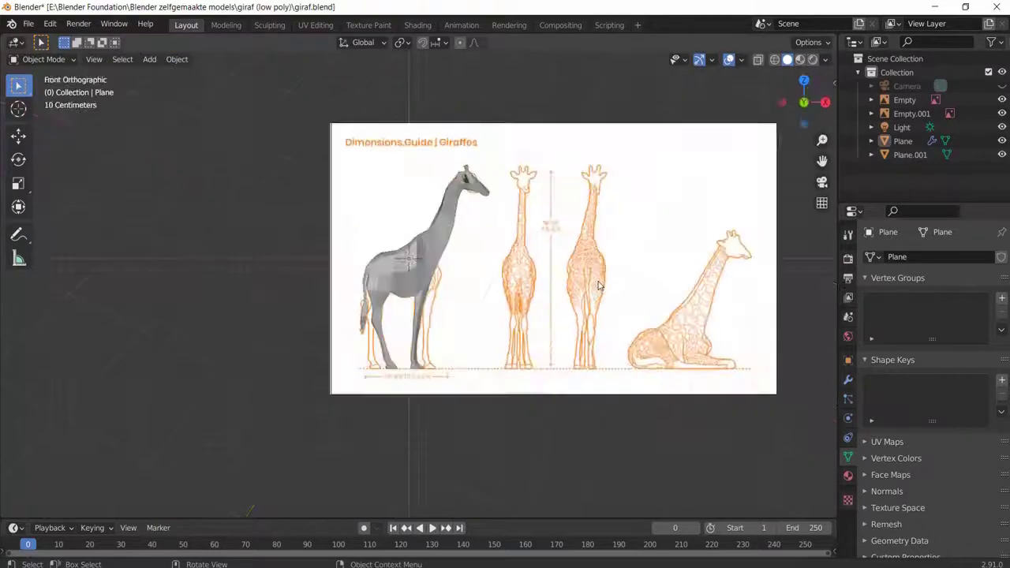
{"action": "scroll", "coordinate": [462, 243], "scroll_direction": "up", "scroll_amount": 2}
{"action": "key", "text": "KP_3"}
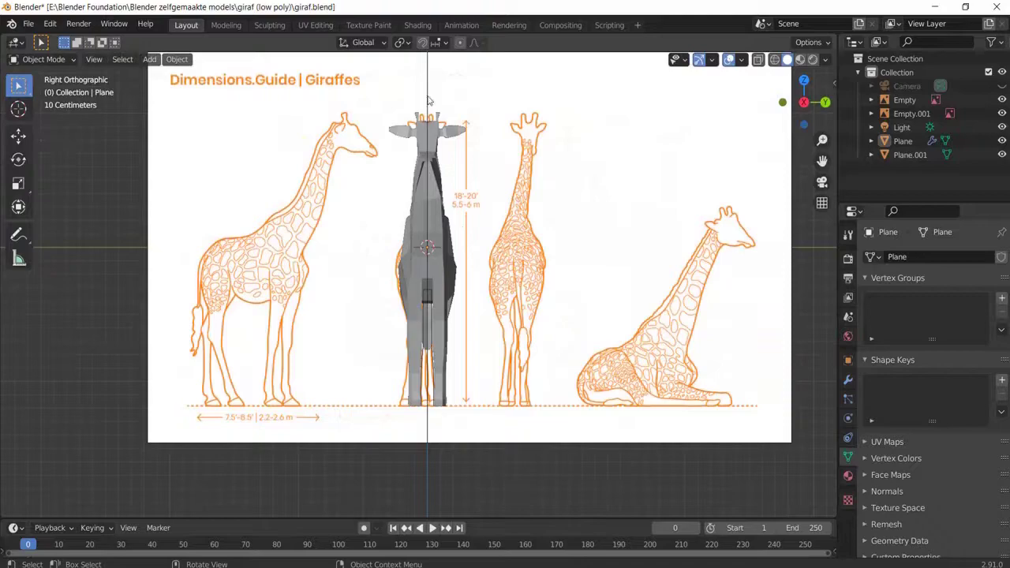
{"action": "middle_click_drag", "start_coordinate": [475, 217], "coordinate": [640, 249]}
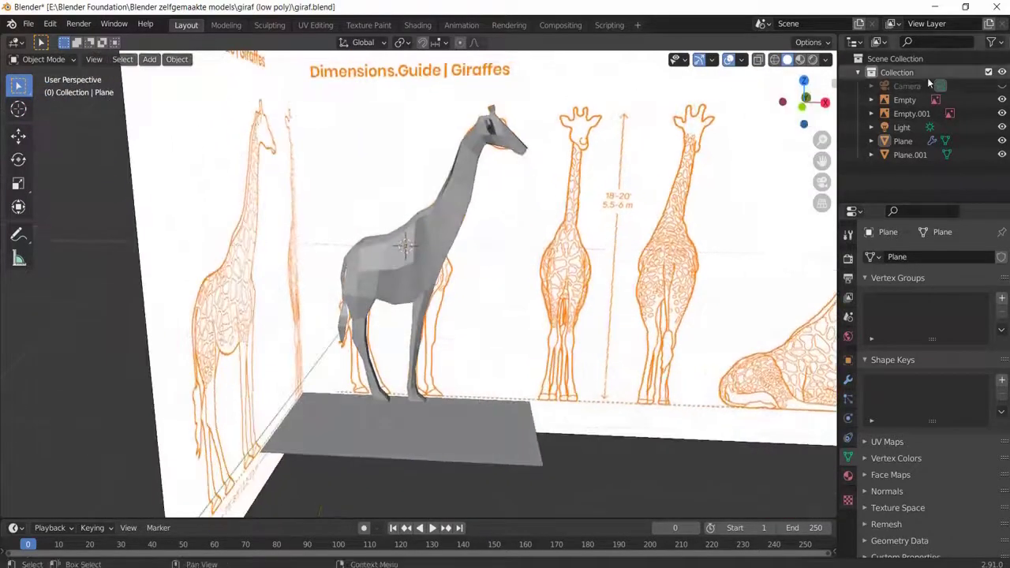
Step: Hide both giraffe reference images and orbit to view the giraffe from above
{"action": "left_click", "coordinate": [1003, 100]}
{"action": "left_click", "coordinate": [1002, 113]}
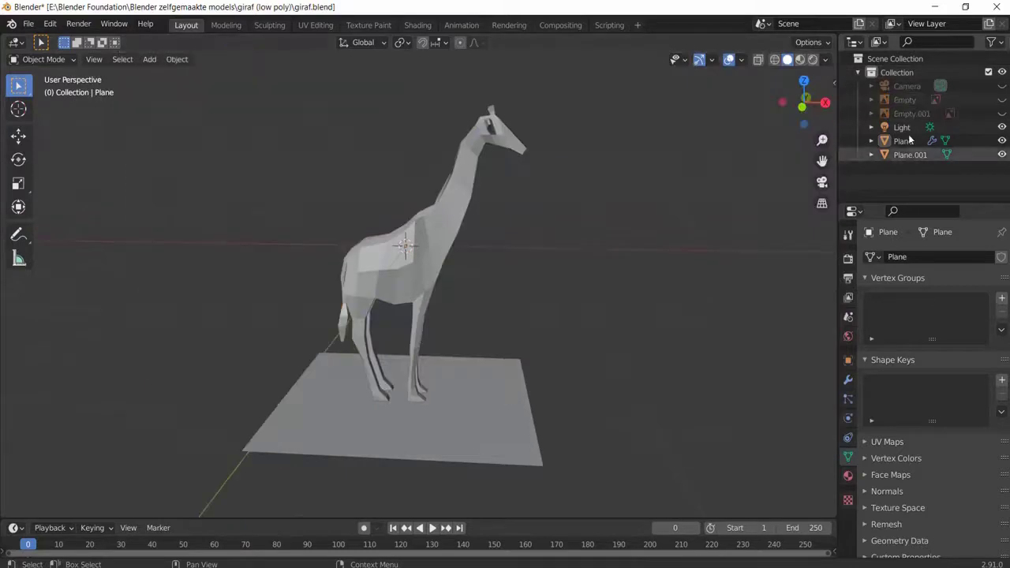
{"action": "middle_click_drag", "start_coordinate": [663, 170], "coordinate": [540, 195]}
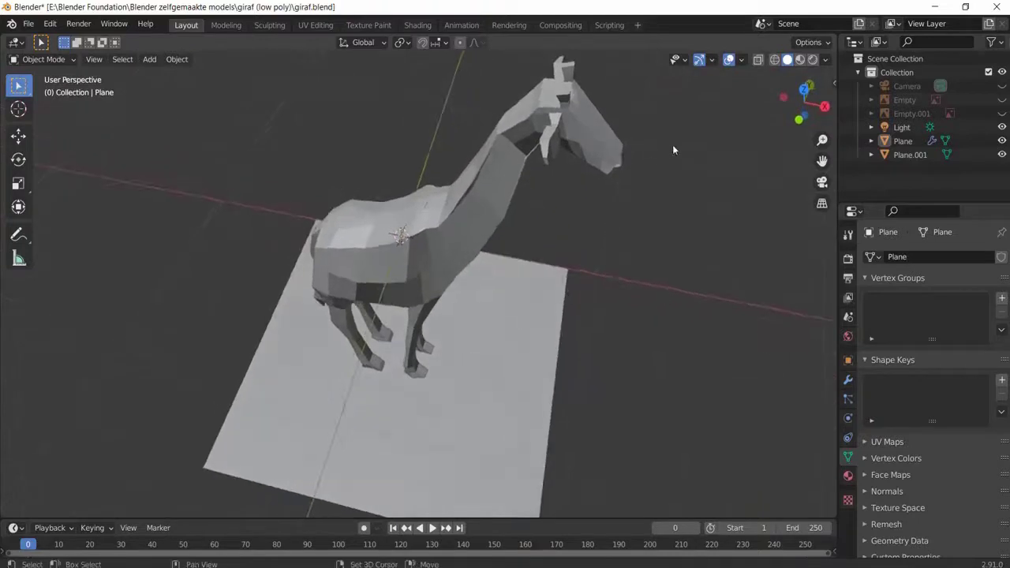
{"action": "middle_click_drag", "start_coordinate": [672, 149], "coordinate": [603, 158]}
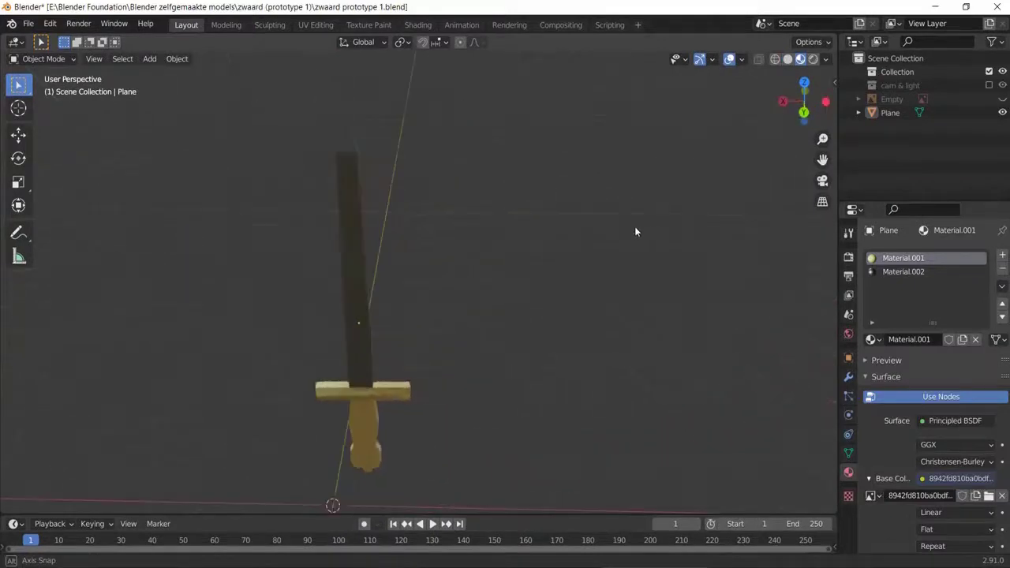
Step: Orbit the sword while showing, then hiding, its reference image
{"action": "middle_click_drag", "start_coordinate": [654, 249], "coordinate": [705, 232]}
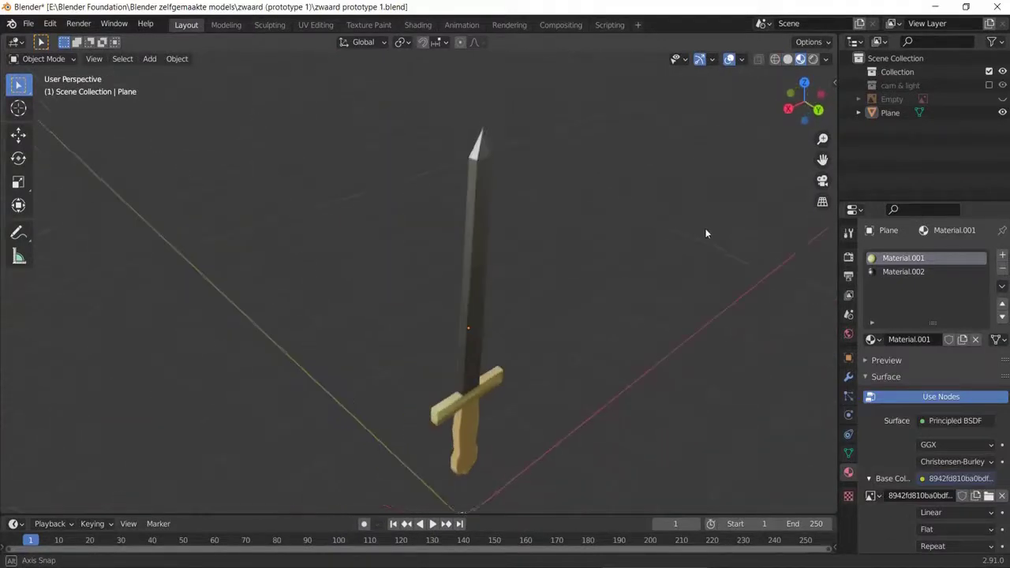
{"action": "left_click", "coordinate": [1002, 99]}
{"action": "mouse_move", "coordinate": [540, 286]}
{"action": "middle_mouse_down"}
{"action": "mouse_move", "coordinate": [529, 292]}
{"action": "mouse_move", "coordinate": [516, 271]}
{"action": "mouse_move", "coordinate": [478, 271]}
{"action": "mouse_move", "coordinate": [420, 297]}
{"action": "mouse_move", "coordinate": [514, 320]}
{"action": "mouse_move", "coordinate": [558, 288]}
{"action": "mouse_move", "coordinate": [596, 312]}
{"action": "mouse_move", "coordinate": [633, 315]}
{"action": "mouse_move", "coordinate": [697, 301]}
{"action": "mouse_move", "coordinate": [683, 278]}
{"action": "mouse_move", "coordinate": [605, 255]}
{"action": "mouse_move", "coordinate": [462, 292]}
{"action": "mouse_move", "coordinate": [551, 282]}
{"action": "middle_mouse_up"}
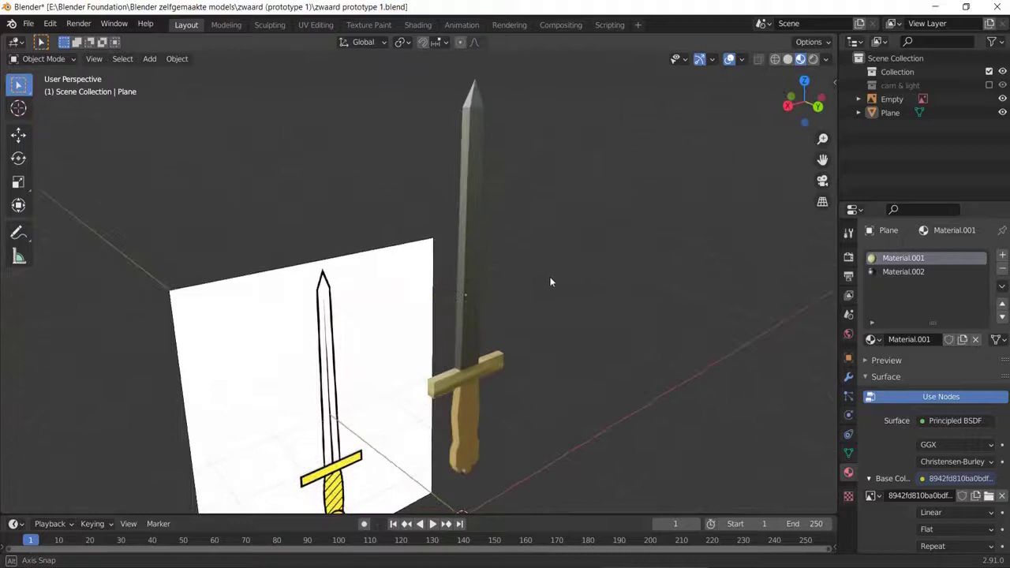
{"action": "left_click", "coordinate": [1003, 100]}
Step: Orbit the sword until it stands upright and inspect it from several angles
{"action": "middle_click_drag", "start_coordinate": [502, 355], "coordinate": [718, 370]}
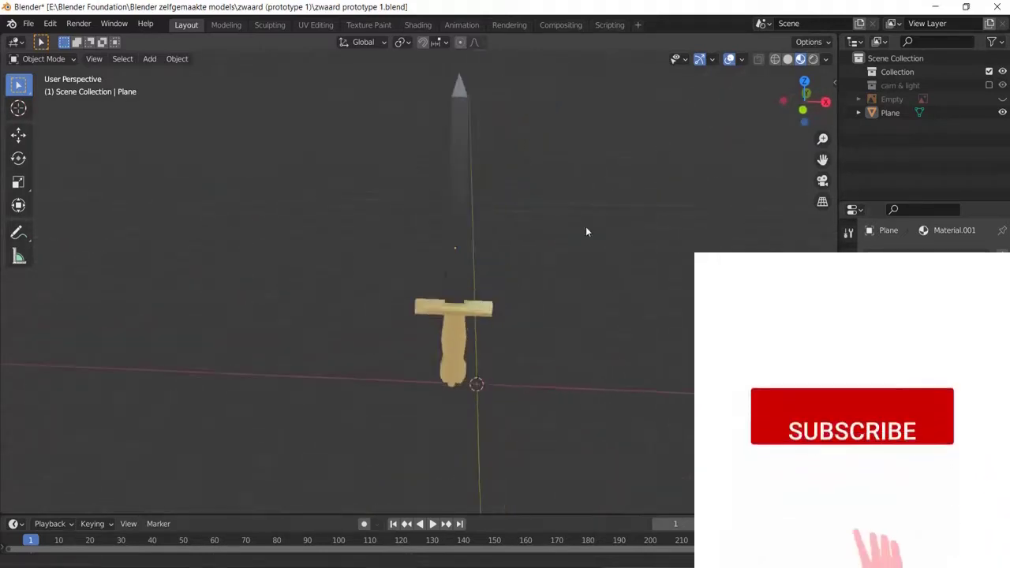
{"action": "middle_click_drag", "start_coordinate": [587, 228], "coordinate": [568, 282]}
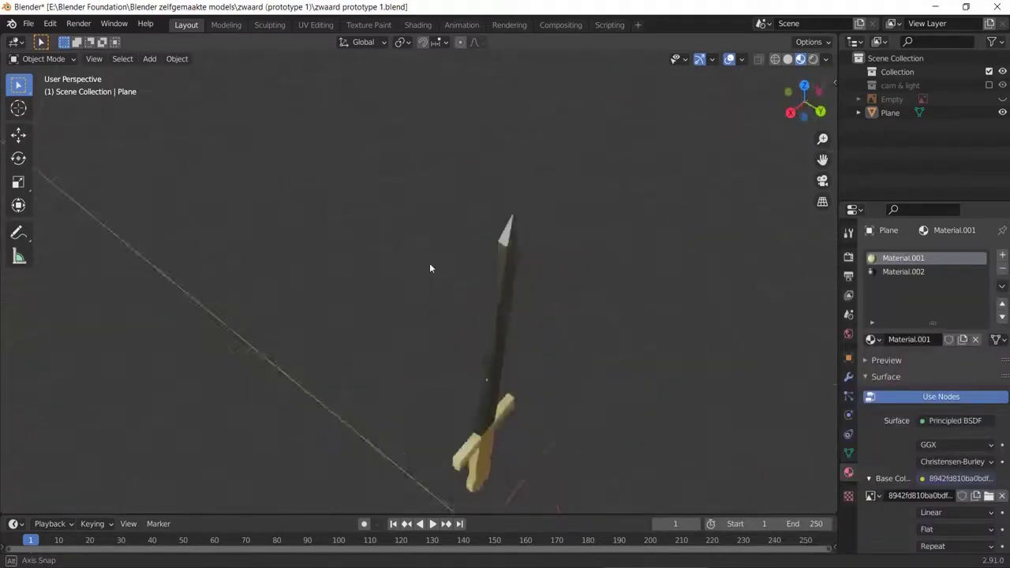
{"action": "middle_click_drag", "start_coordinate": [431, 268], "coordinate": [456, 248]}
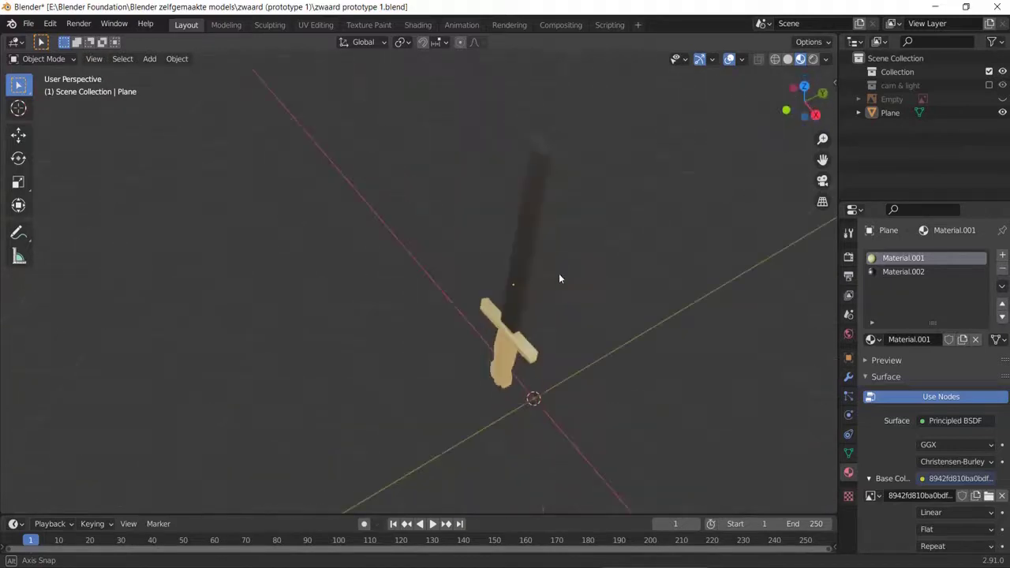
{"action": "middle_click_drag", "start_coordinate": [560, 279], "coordinate": [499, 235]}
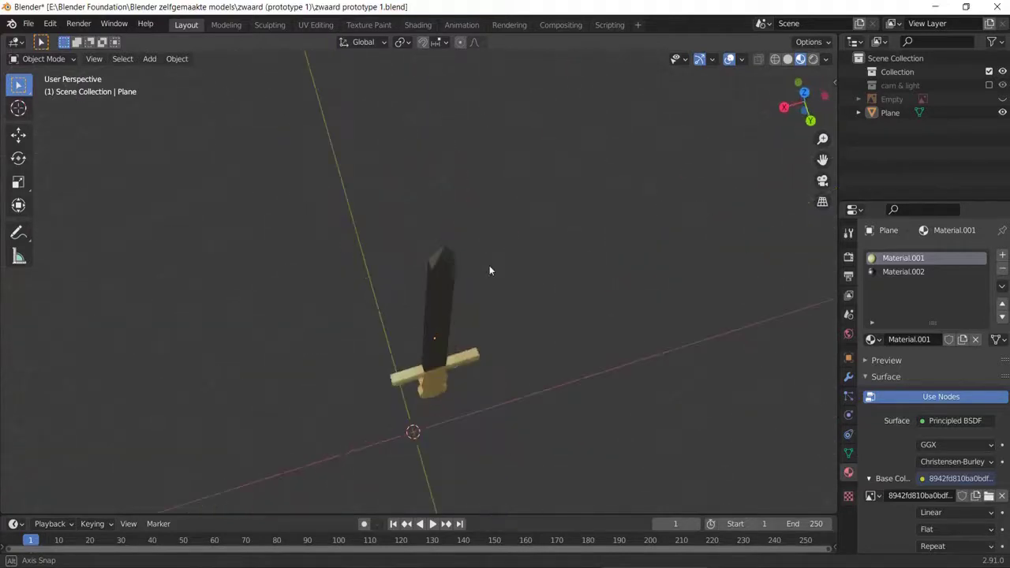
{"action": "middle_click_drag", "start_coordinate": [482, 209], "coordinate": [520, 210]}
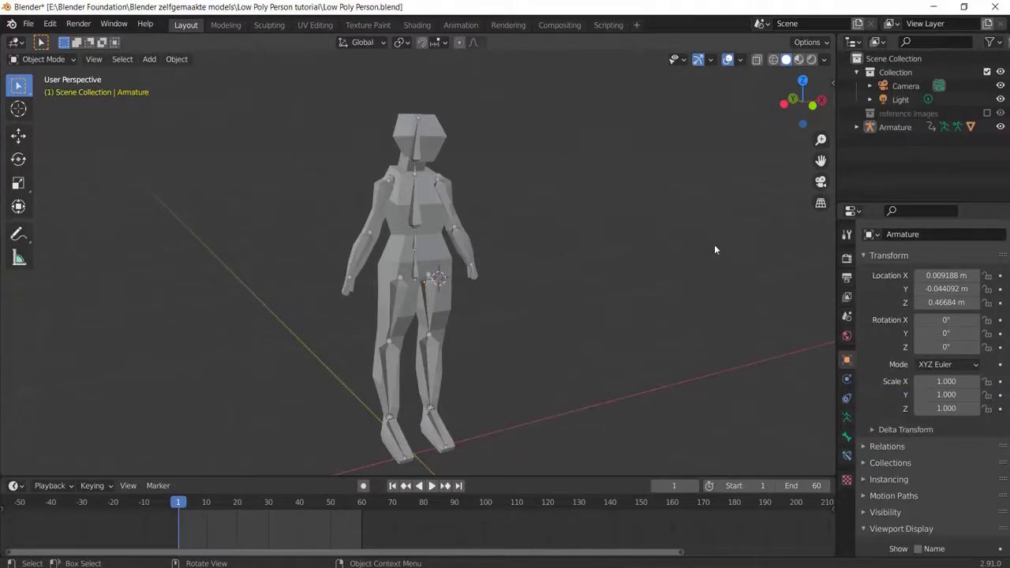
Step: Orbit around the rigged low-poly figure, turning it to a side view
{"action": "middle_click_drag", "start_coordinate": [733, 249], "coordinate": [777, 256]}
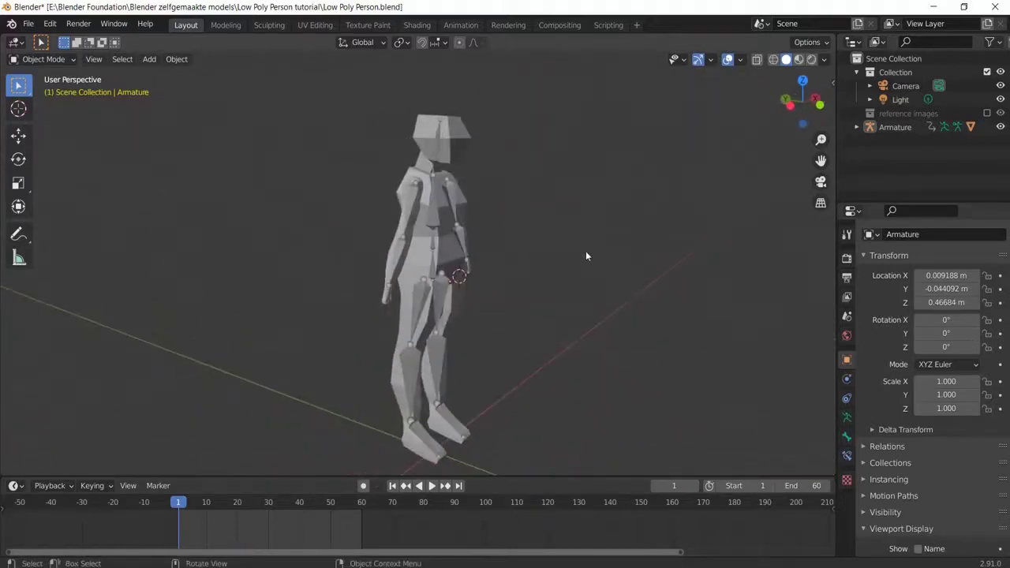
{"action": "middle_click_drag", "start_coordinate": [586, 255], "coordinate": [604, 271]}
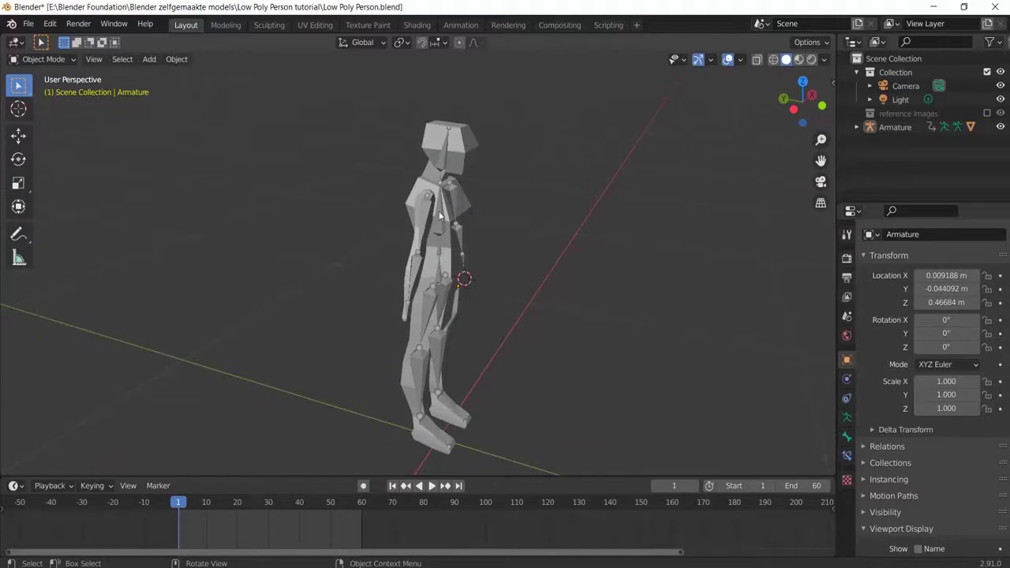
{"action": "middle_click_drag", "start_coordinate": [571, 259], "coordinate": [510, 246]}
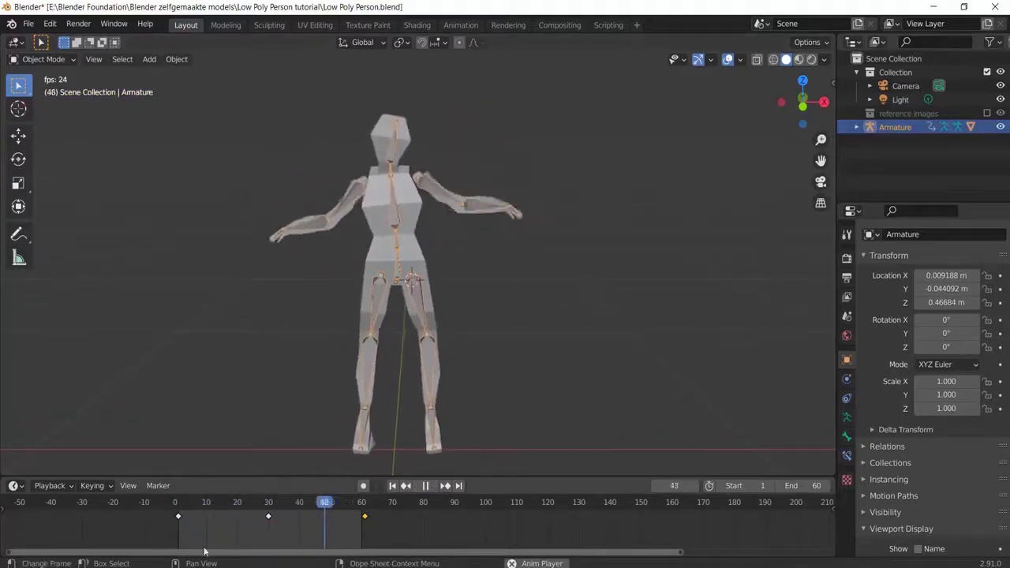
Step: Stop the dance animation and orbit from a side view to a near-front view of the dancer
{"action": "key", "text": "space"}
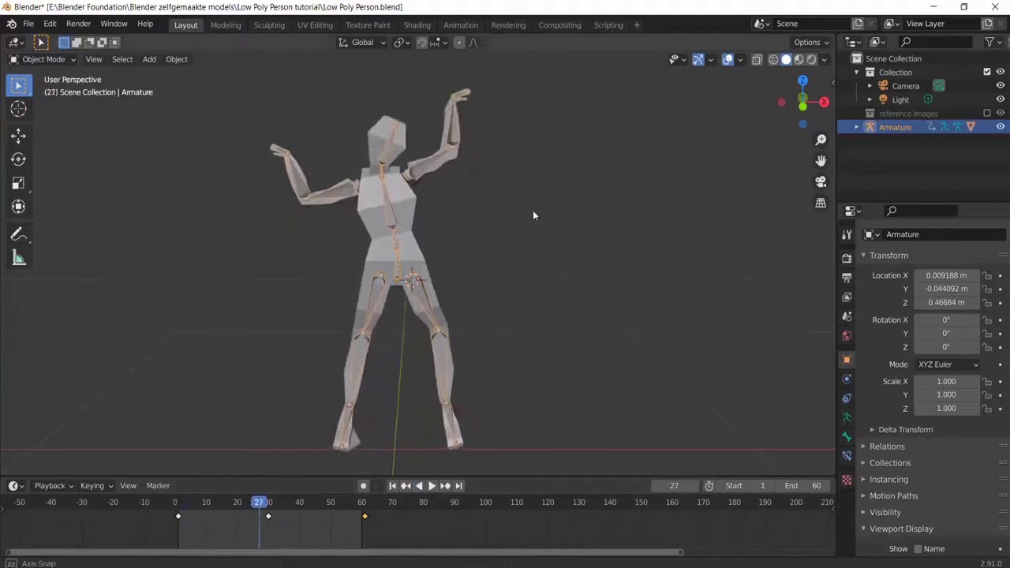
{"action": "middle_click_drag", "start_coordinate": [533, 213], "coordinate": [584, 244]}
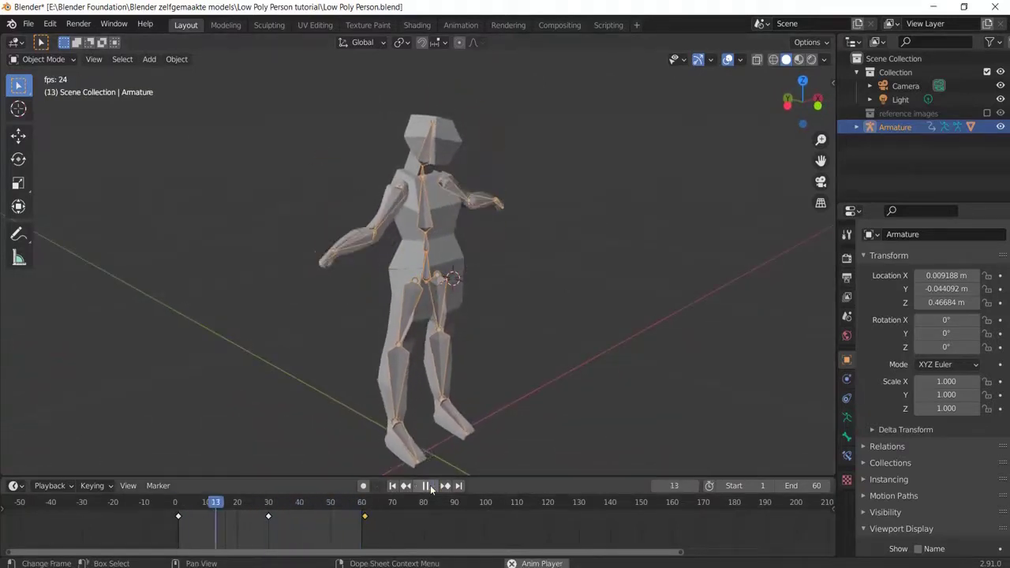
{"action": "middle_click_drag", "start_coordinate": [505, 371], "coordinate": [488, 337]}
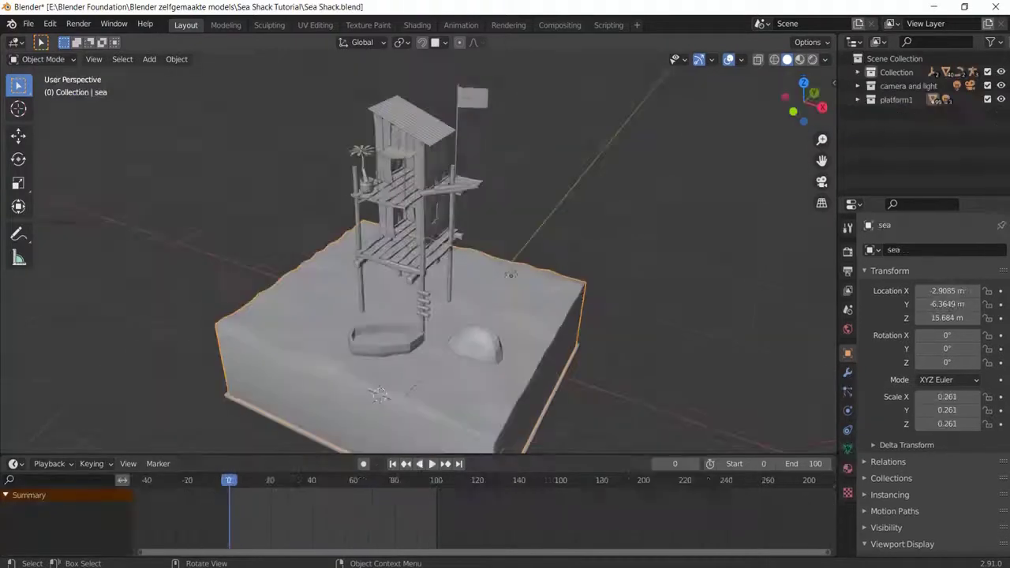
Step: Clear the sea block selection and orbit and zoom to view the shack from low side and above
{"action": "mouse_move", "coordinate": [535, 202]}
{"action": "middle_mouse_down"}
{"action": "mouse_move", "coordinate": [528, 207]}
{"action": "mouse_move", "coordinate": [591, 203]}
{"action": "mouse_move", "coordinate": [639, 183]}
{"action": "mouse_move", "coordinate": [688, 185]}
{"action": "mouse_move", "coordinate": [604, 219]}
{"action": "mouse_move", "coordinate": [517, 198]}
{"action": "middle_mouse_up"}
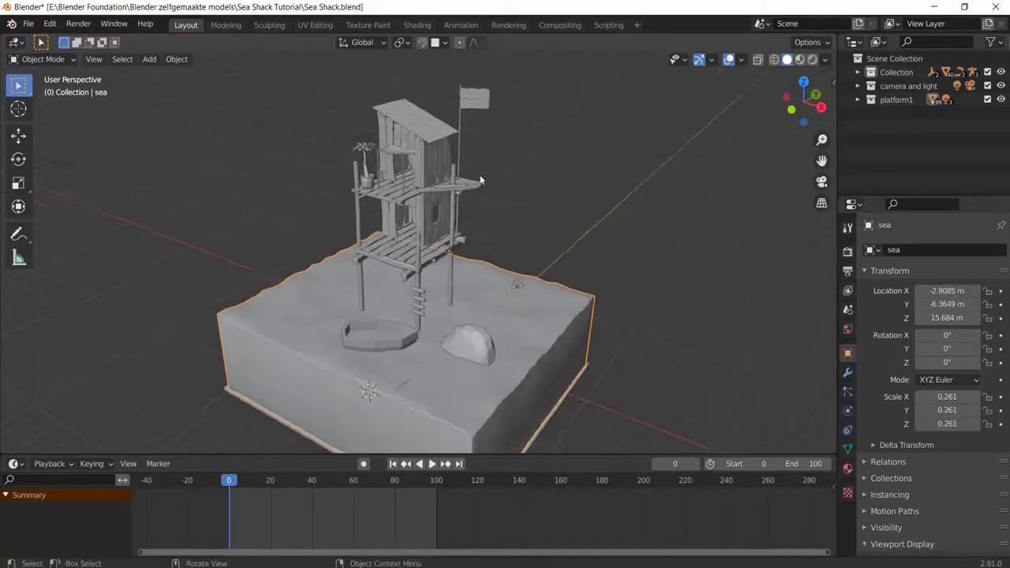
{"action": "left_click", "coordinate": [341, 113]}
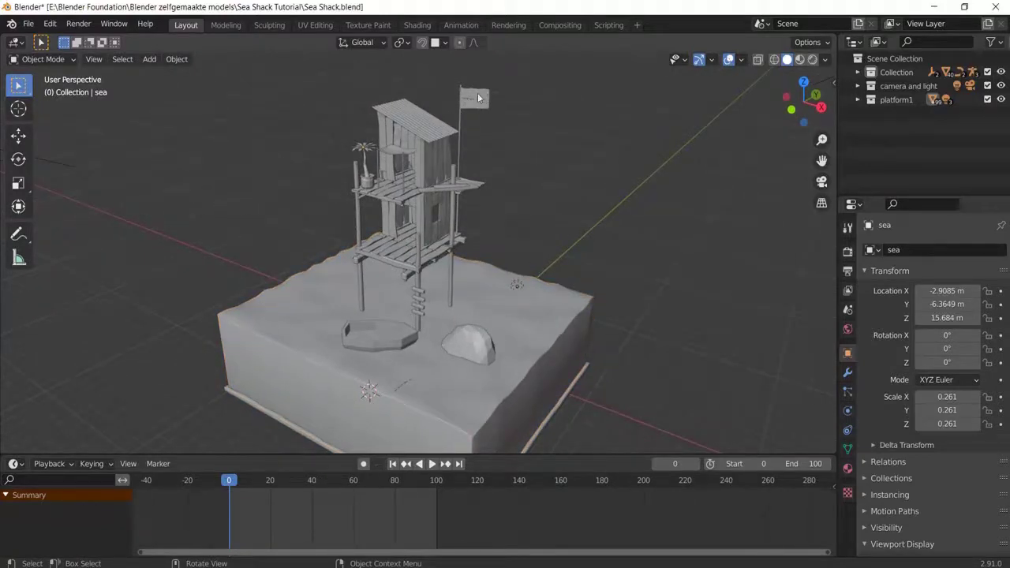
{"action": "middle_click_drag", "start_coordinate": [334, 414], "coordinate": [410, 260]}
{"action": "scroll", "coordinate": [412, 241], "scroll_direction": "up", "scroll_amount": 3}
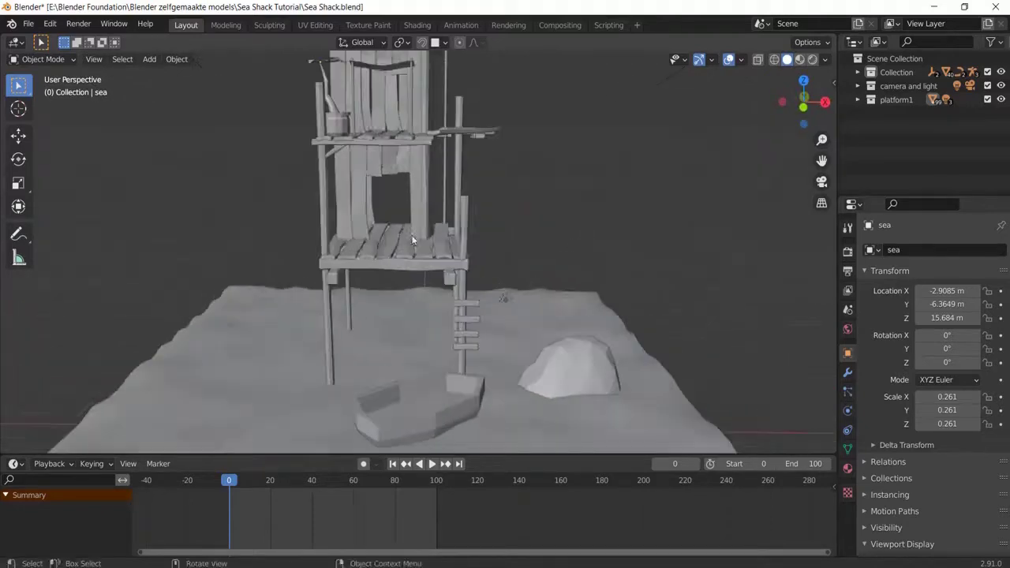
{"action": "middle_click_drag", "start_coordinate": [553, 152], "coordinate": [316, 225]}
{"action": "middle_click_drag", "start_coordinate": [598, 204], "coordinate": [495, 207]}
{"action": "scroll", "coordinate": [648, 216], "scroll_direction": "down", "scroll_amount": 1}
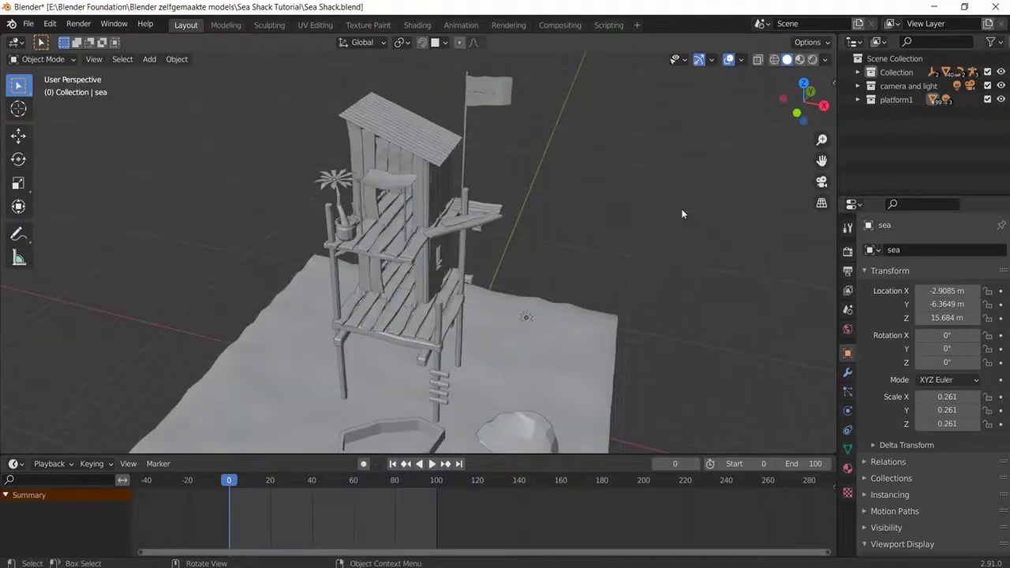
Step: Switch viewport shading to Material Preview, then Rendered, and pan down to the sea floor
{"action": "left_click", "coordinate": [801, 60]}
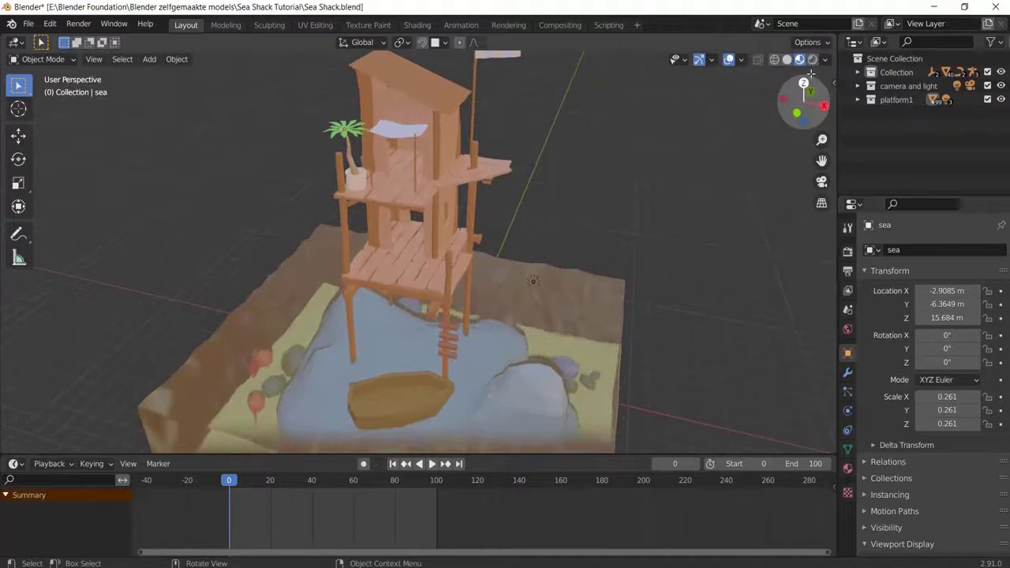
{"action": "left_click", "coordinate": [813, 60]}
{"action": "middle_click_drag", "start_coordinate": [526, 392], "coordinate": [532, 238], "text": "shift"}
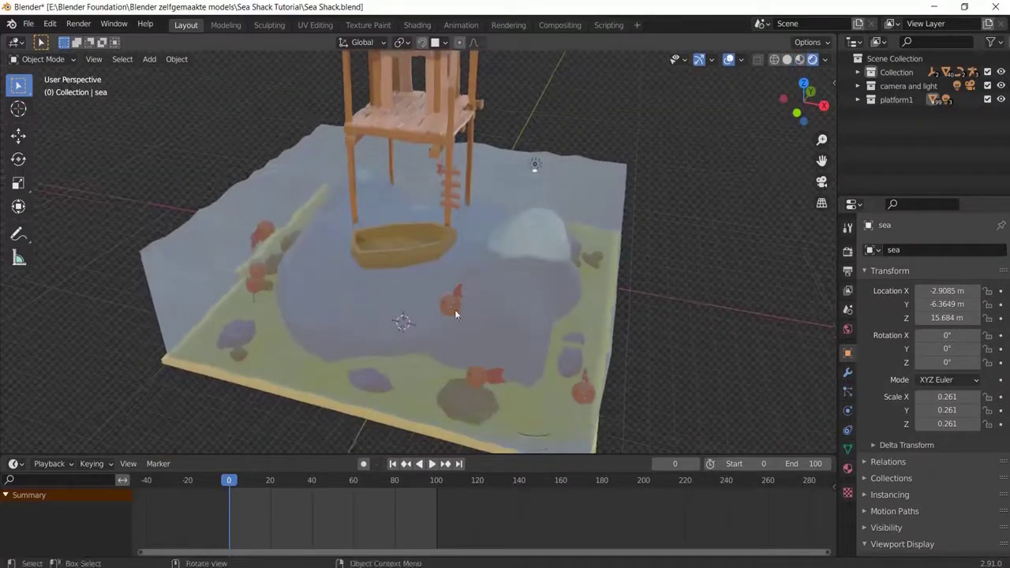
{"action": "scroll", "coordinate": [460, 339], "scroll_direction": "up", "scroll_amount": 3}
{"action": "scroll", "coordinate": [473, 363], "scroll_direction": "down", "scroll_amount": 2}
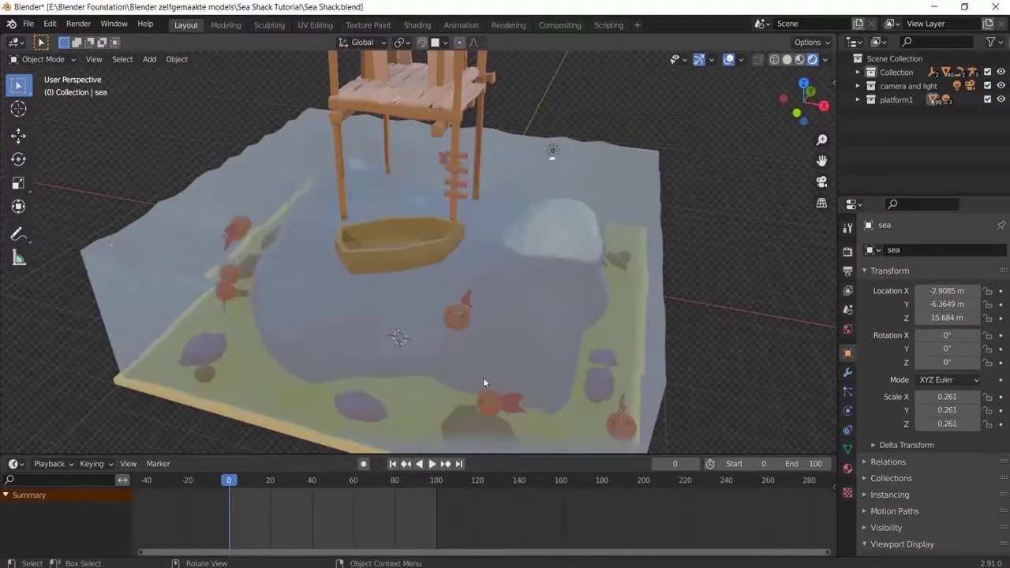
Step: Orbit from a low view of the shack and flag to a higher three-quarter view
{"action": "middle_click_drag", "start_coordinate": [398, 253], "coordinate": [479, 187]}
{"action": "scroll", "coordinate": [478, 188], "scroll_direction": "up", "scroll_amount": 3}
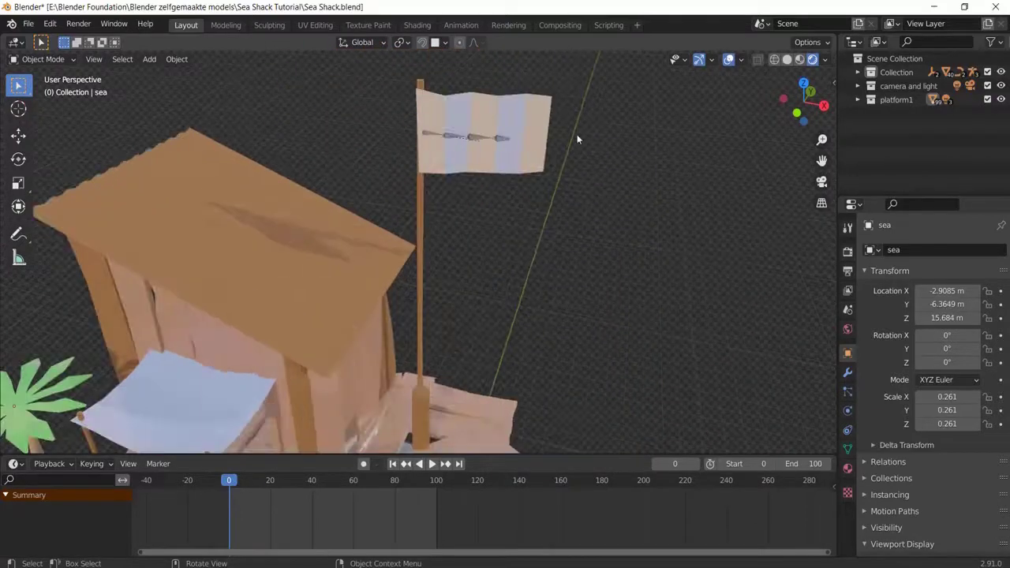
{"action": "mouse_move", "coordinate": [577, 139]}
{"action": "middle_mouse_down"}
{"action": "mouse_move", "coordinate": [500, 218]}
{"action": "mouse_move", "coordinate": [364, 186]}
{"action": "mouse_move", "coordinate": [334, 160]}
{"action": "mouse_move", "coordinate": [327, 135]}
{"action": "mouse_move", "coordinate": [366, 165]}
{"action": "mouse_move", "coordinate": [439, 181]}
{"action": "mouse_move", "coordinate": [558, 180]}
{"action": "mouse_move", "coordinate": [574, 155]}
{"action": "middle_mouse_up"}
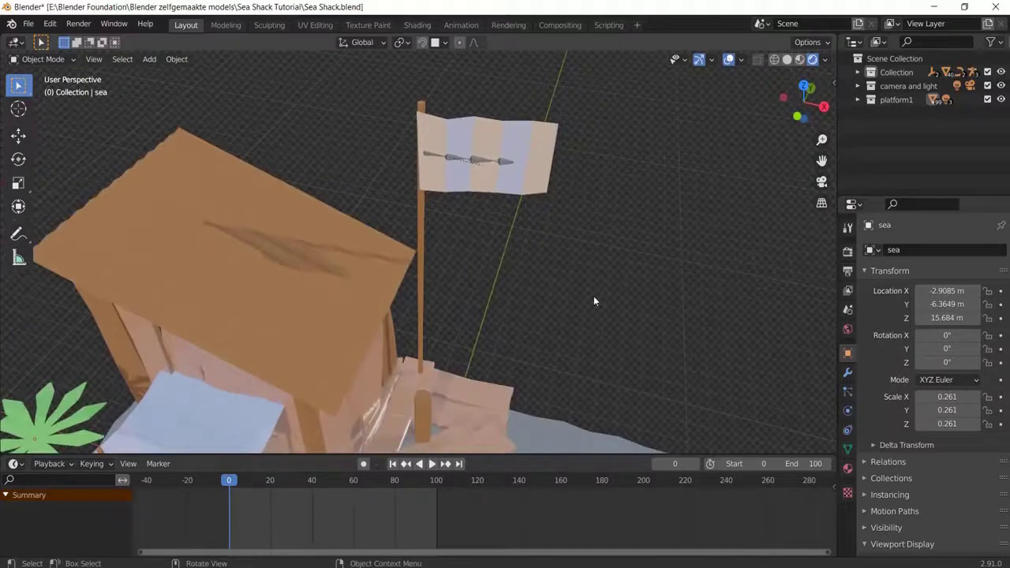
Step: Orbit and zoom while the animation plays to look down over the sea from above
{"action": "scroll", "coordinate": [594, 300], "scroll_direction": "down", "scroll_amount": 6}
{"action": "middle_click_drag", "start_coordinate": [498, 397], "coordinate": [600, 298]}
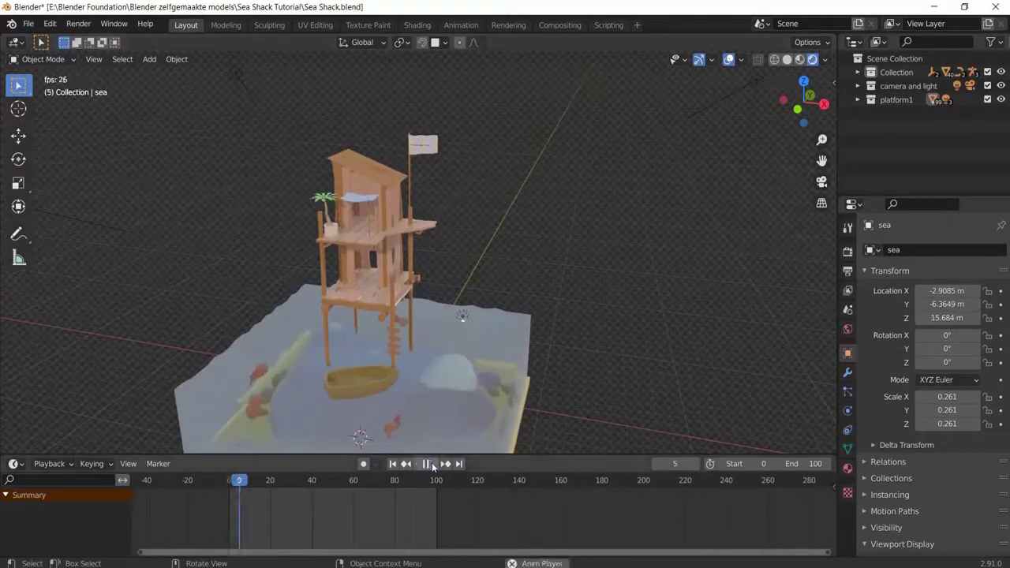
{"action": "middle_click_drag", "start_coordinate": [408, 393], "coordinate": [419, 300]}
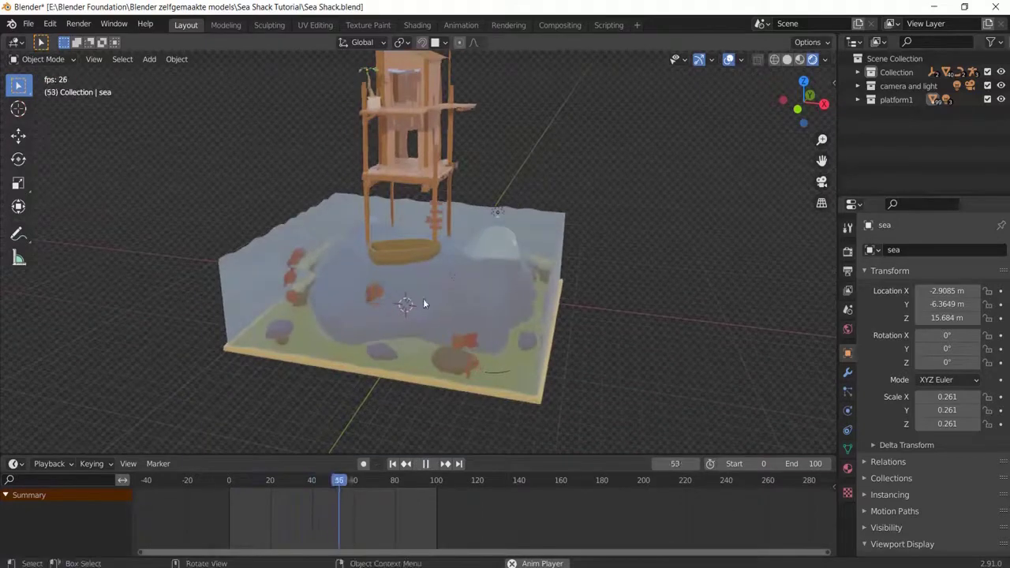
{"action": "scroll", "coordinate": [419, 374], "scroll_direction": "up", "scroll_amount": 6}
{"action": "middle_click_drag", "start_coordinate": [422, 382], "coordinate": [263, 287]}
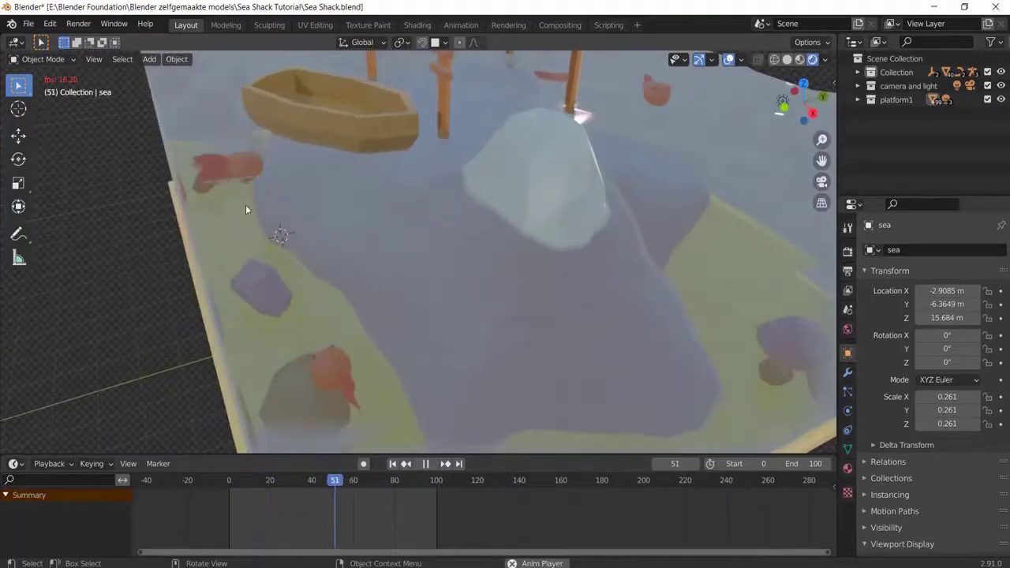
Step: Pan from a low side view of the shack down to the boat and sea
{"action": "scroll", "coordinate": [369, 202], "scroll_direction": "down", "scroll_amount": 5}
{"action": "scroll", "coordinate": [373, 153], "scroll_direction": "up", "scroll_amount": 5}
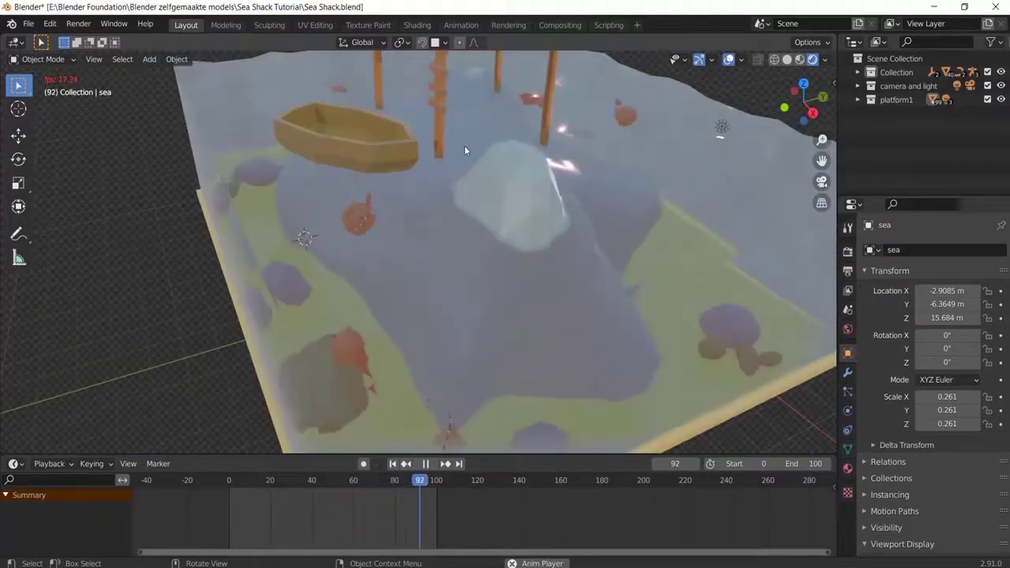
{"action": "middle_click_drag", "start_coordinate": [464, 150], "coordinate": [575, 138], "text": "shift"}
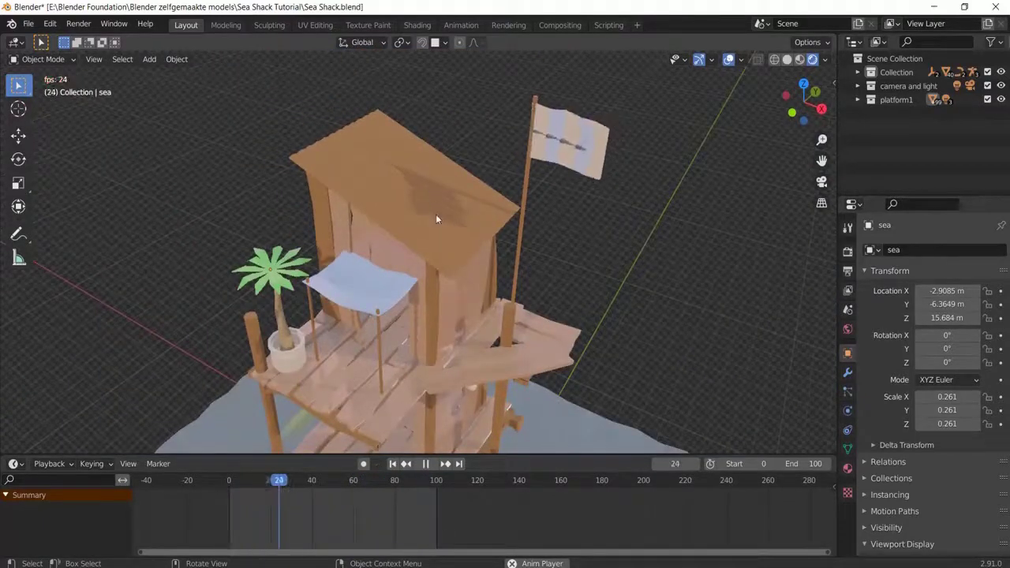
{"action": "middle_click_drag", "start_coordinate": [612, 312], "coordinate": [546, 469], "text": "shift"}
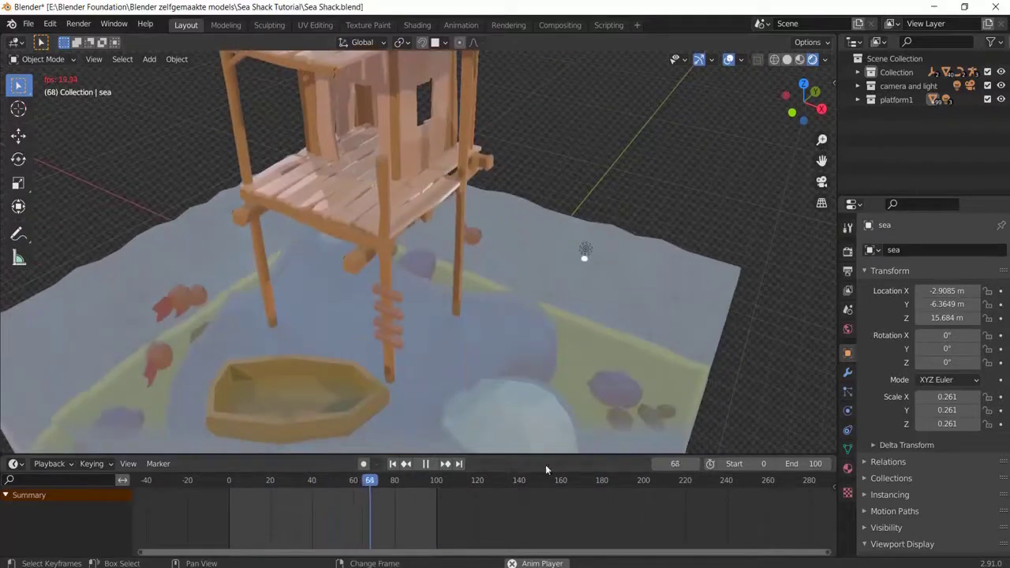
{"action": "middle_click_drag", "start_coordinate": [505, 345], "coordinate": [574, 207], "text": "shift"}
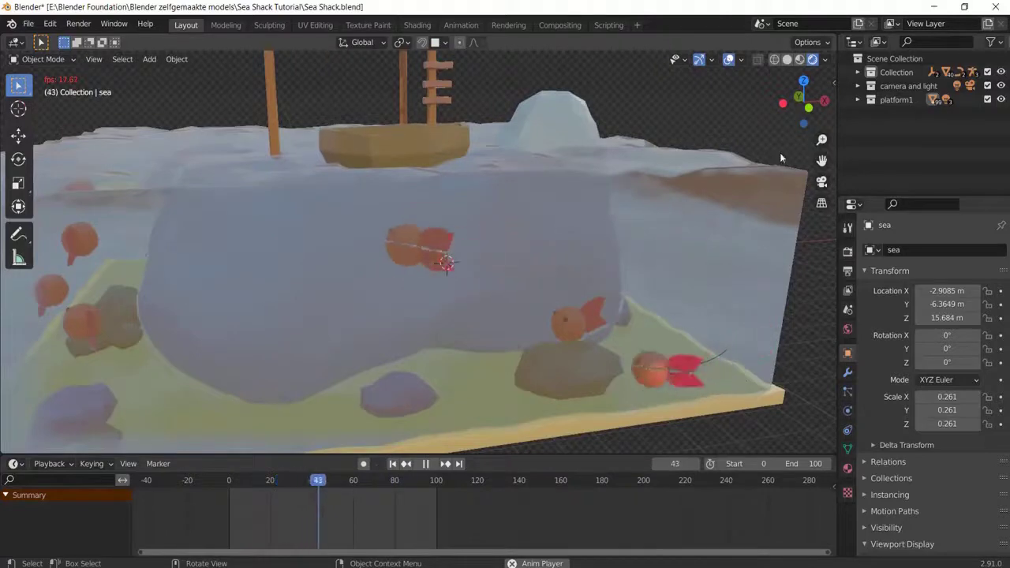
{"action": "mouse_move", "coordinate": [778, 153]}
{"action": "middle_mouse_down"}
{"action": "mouse_move", "coordinate": [712, 189]}
{"action": "mouse_move", "coordinate": [652, 187]}
{"action": "mouse_move", "coordinate": [648, 165]}
{"action": "mouse_move", "coordinate": [657, 147]}
{"action": "mouse_move", "coordinate": [779, 143]}
{"action": "middle_mouse_up"}
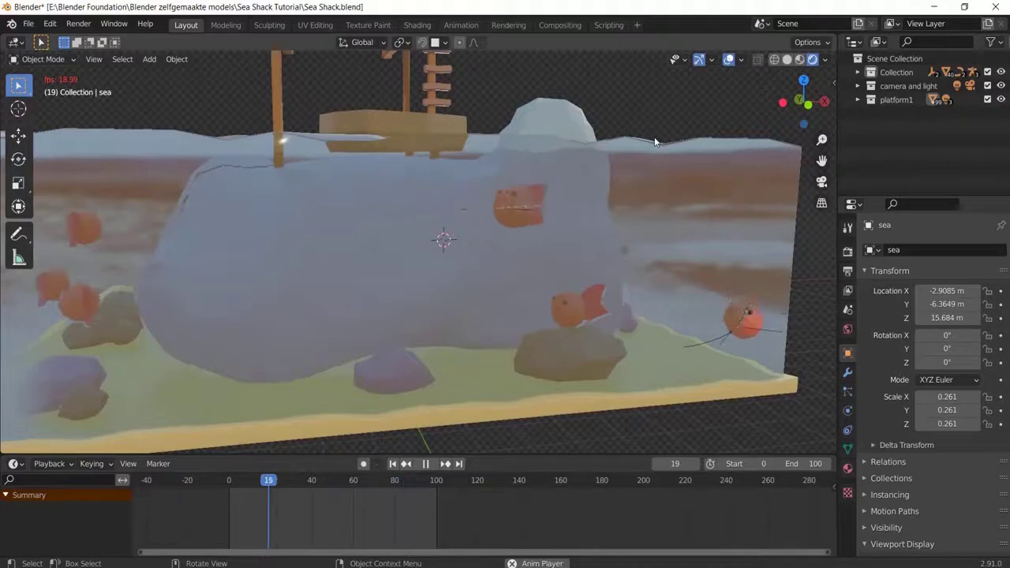
{"action": "middle_click_drag", "start_coordinate": [646, 113], "coordinate": [647, 123]}
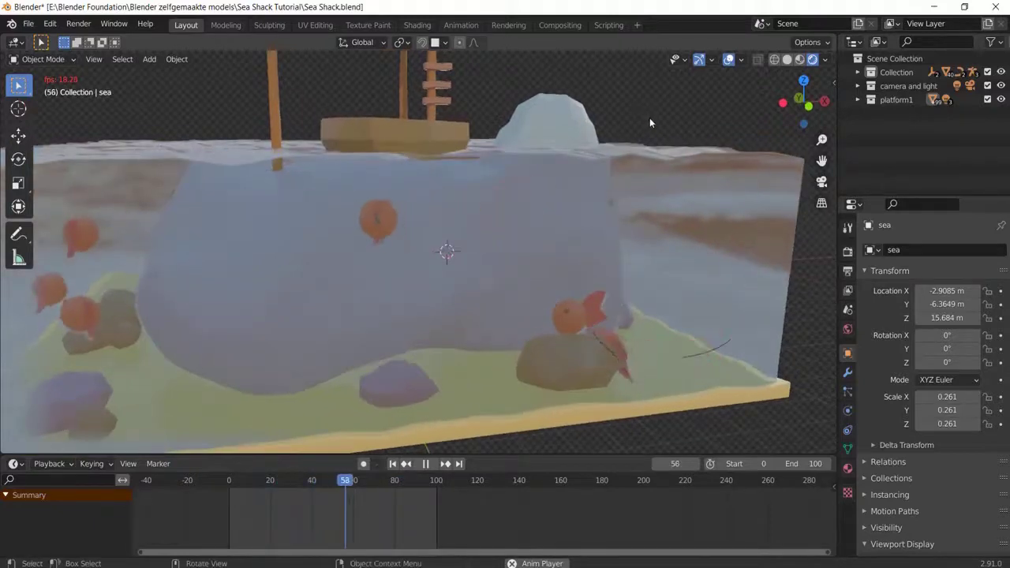